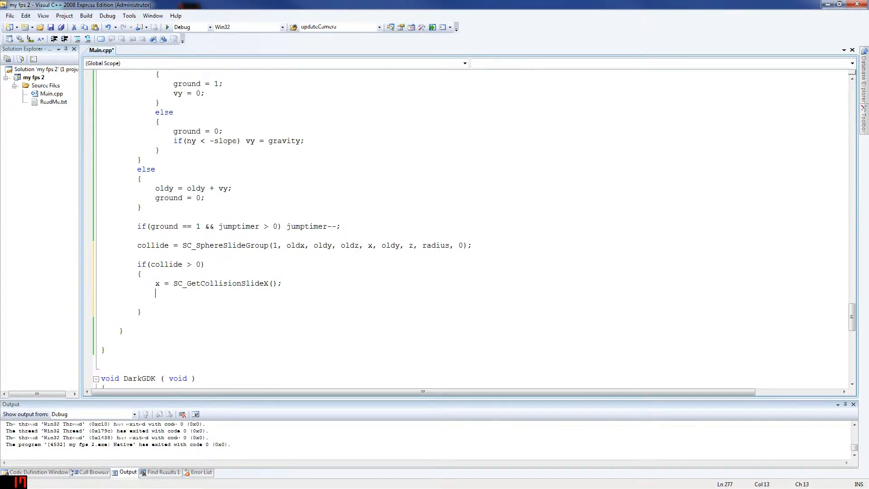
{"action": "type", "text": "oldy = SC"}
{"action": "type", "text": "_GetCollisi"}
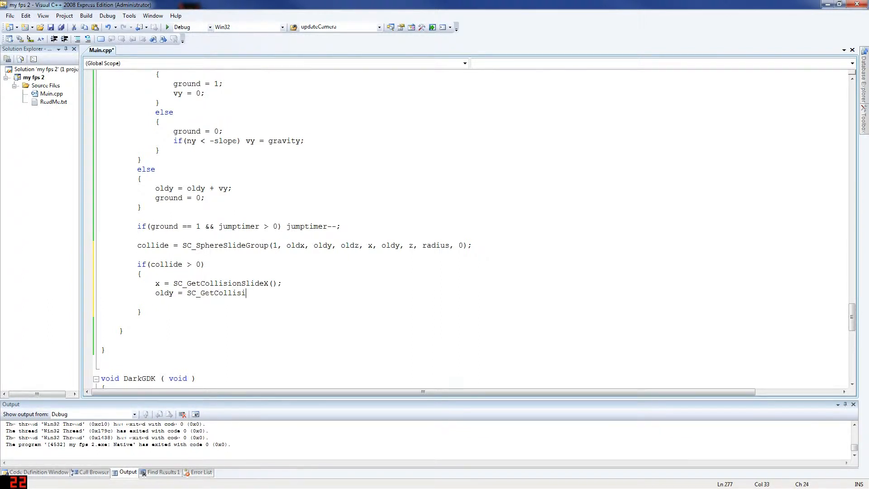
{"action": "type", "text": "onSlideY"}
{"action": "type", "text": "("}
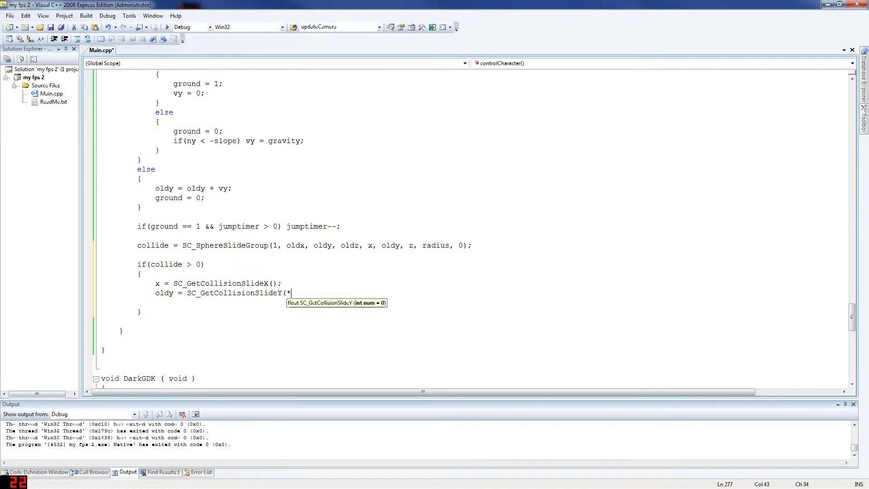
{"action": "type", "text": ");"}
Step: Duplicate the x slide line into a z = SC_GetCollisionSlideZ() line in the collision block
{"action": "key", "text": "ctrl+s"}
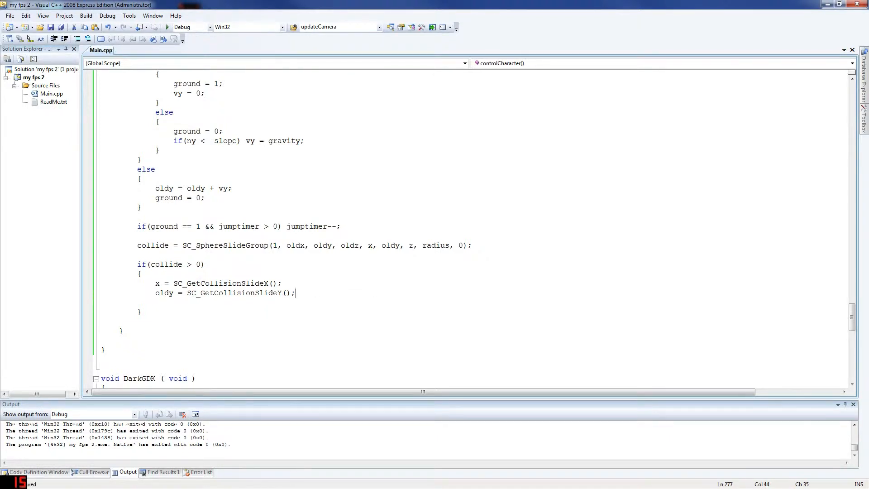
{"action": "triple_click", "coordinate": [218, 283]}
{"action": "key", "text": "ctrl+c"}
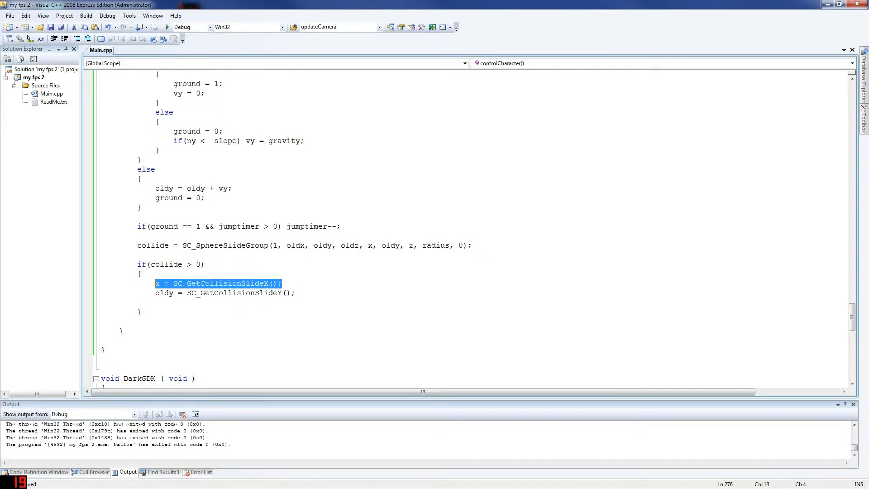
{"action": "left_click", "coordinate": [100, 303]}
{"action": "key", "text": "ctrl+v"}
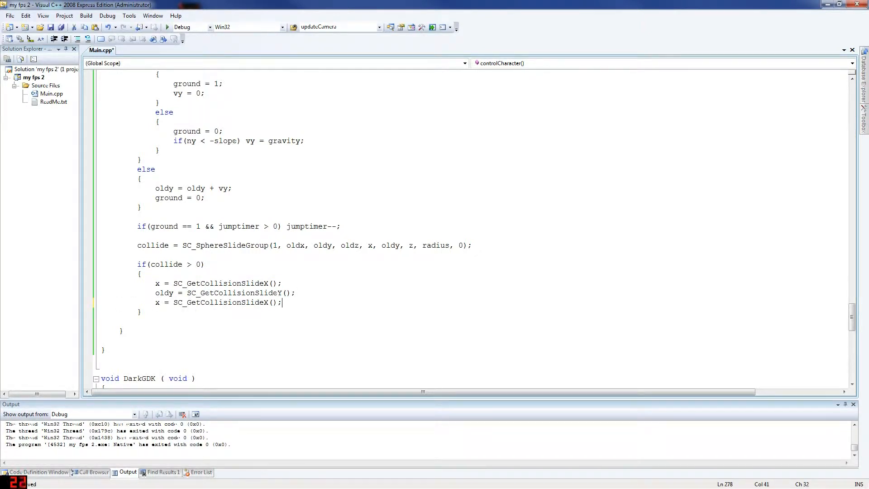
{"action": "key", "text": "Home"}
{"action": "key", "text": "Delete"}
{"action": "type", "text": "z"}
{"action": "left_click", "coordinate": [269, 302]}
{"action": "key", "text": "Delete"}
{"action": "type", "text": "Z"}
{"action": "key", "text": "ctrl+s"}
Step: Add vx = 0; and vz = 0; after the slide lines and tidy the block's trailing lines
{"action": "key", "text": "End"}
{"action": "key", "text": "Return"}
{"action": "type", "text": "v"}
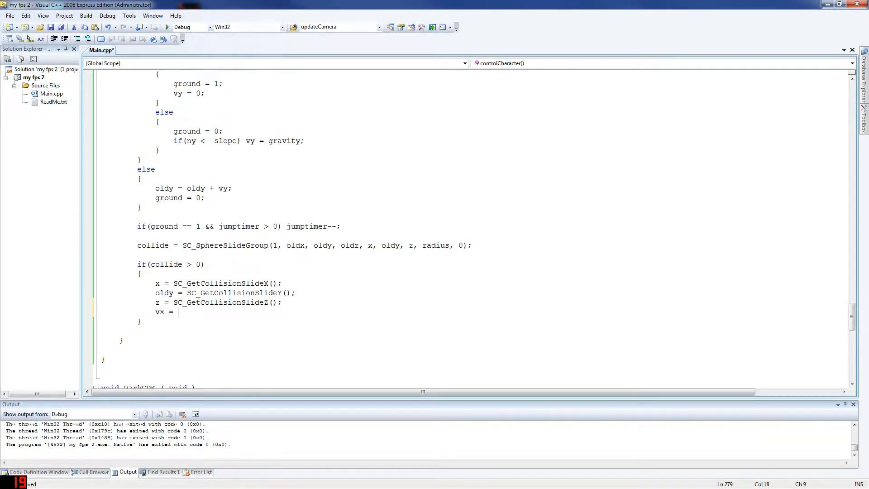
{"action": "type", "text": "0;"}
{"action": "key", "text": "Return"}
{"action": "type", "text": "vz"}
{"action": "type", "text": "0;"}
{"action": "key", "text": "ctrl+s"}
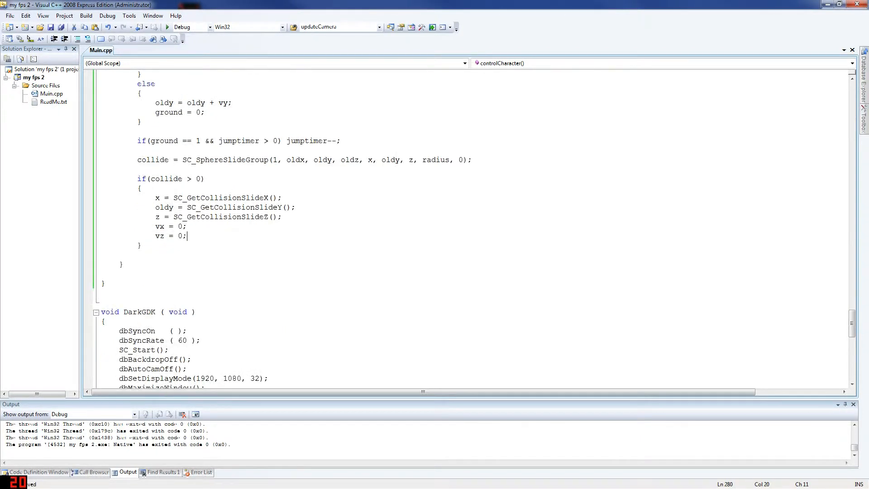
{"action": "key", "text": "Return"}
{"action": "key", "text": "Return"}
{"action": "key", "text": "Return"}
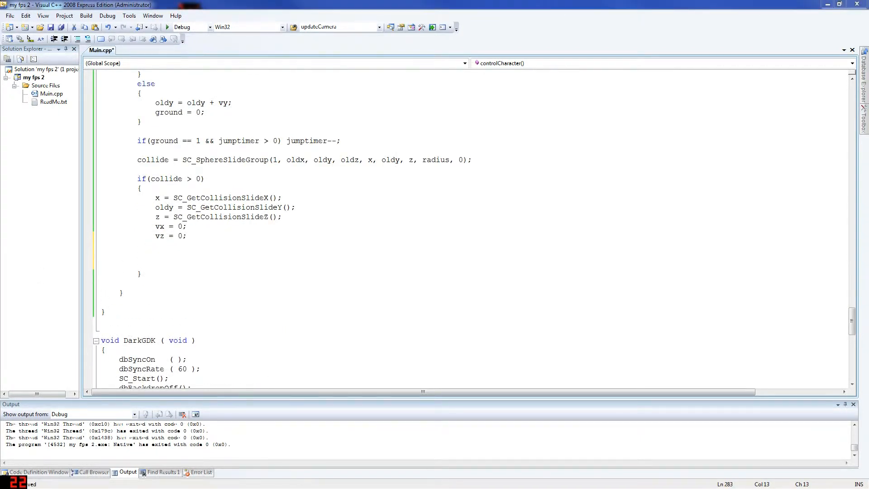
{"action": "key", "text": "BackSpace"}
{"action": "key", "text": "BackSpace"}
{"action": "key", "text": "BackSpace"}
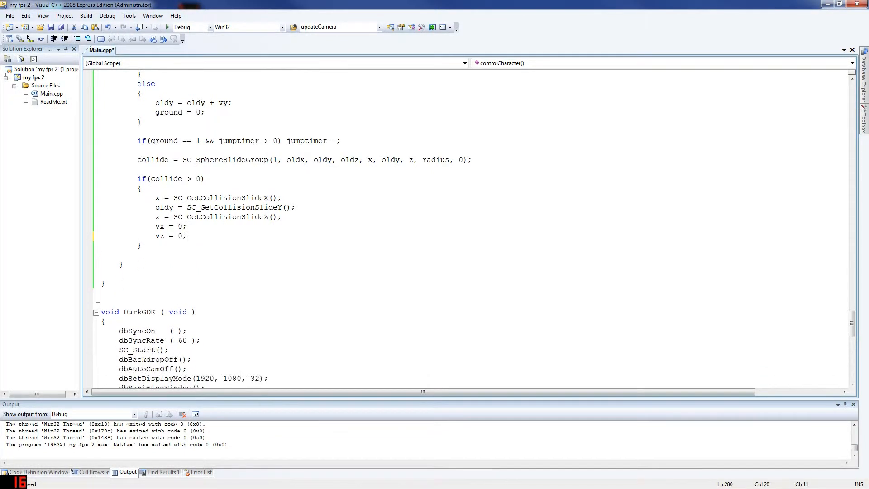
{"action": "key", "text": "Return"}
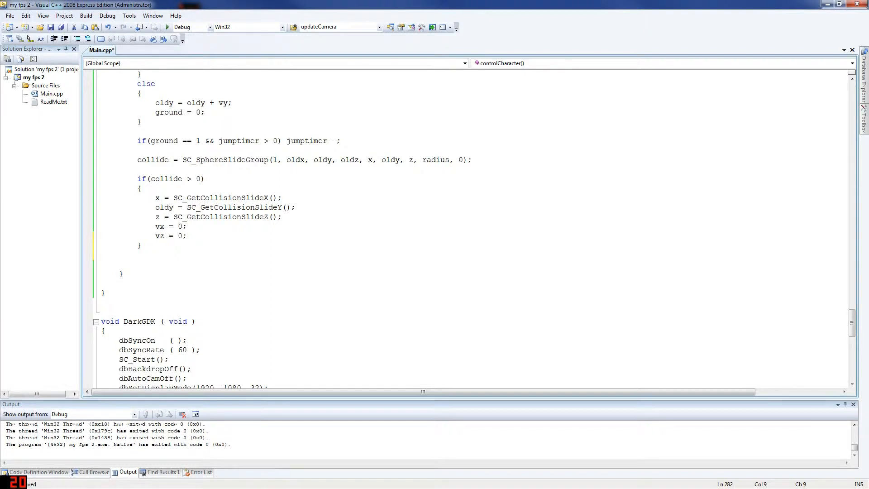
{"action": "type", "text": "dbPosition"}
{"action": "type", "text": "Object("}
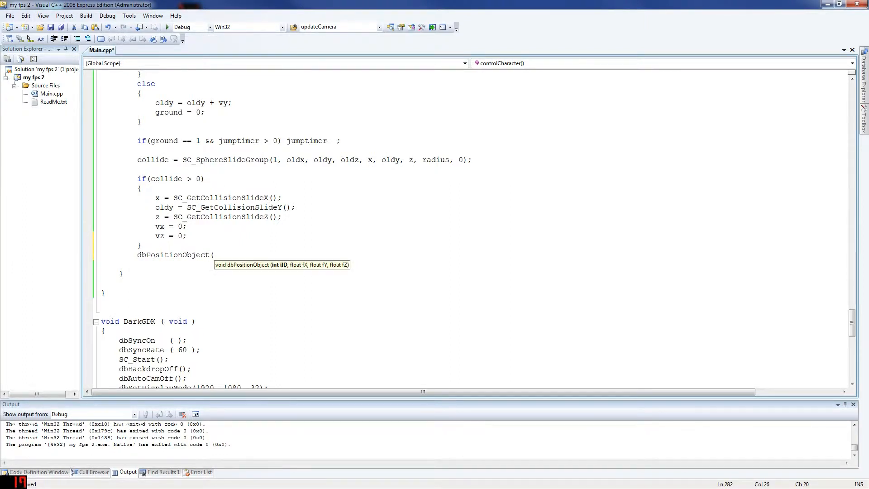
{"action": "type", "text": "character"}
{"action": "type", "text": ", "}
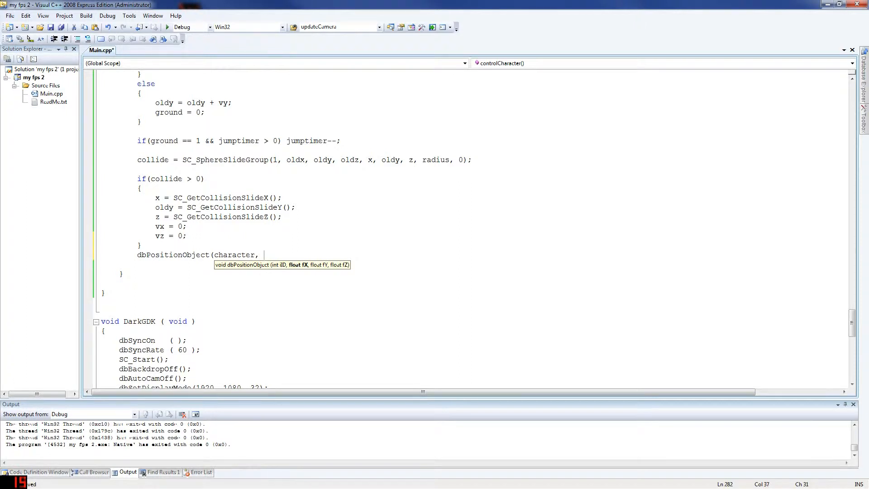
{"action": "type", "text": "old"}
{"action": "type", "text": "y "}
{"action": "type", "text": " z);"}
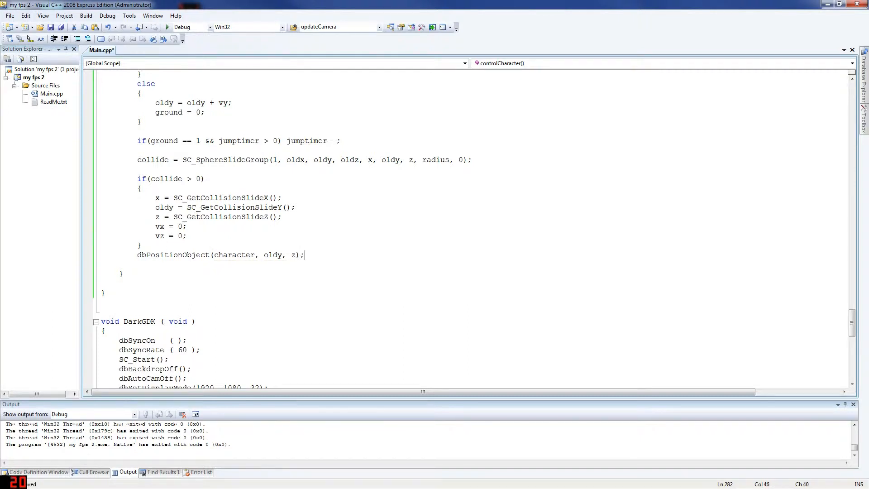
Step: Add dbPositionObject(character, oldy, z); and SC_UpdateObject(character); after the collision block
{"action": "key", "text": "ctrl+s"}
{"action": "key", "text": "Return"}
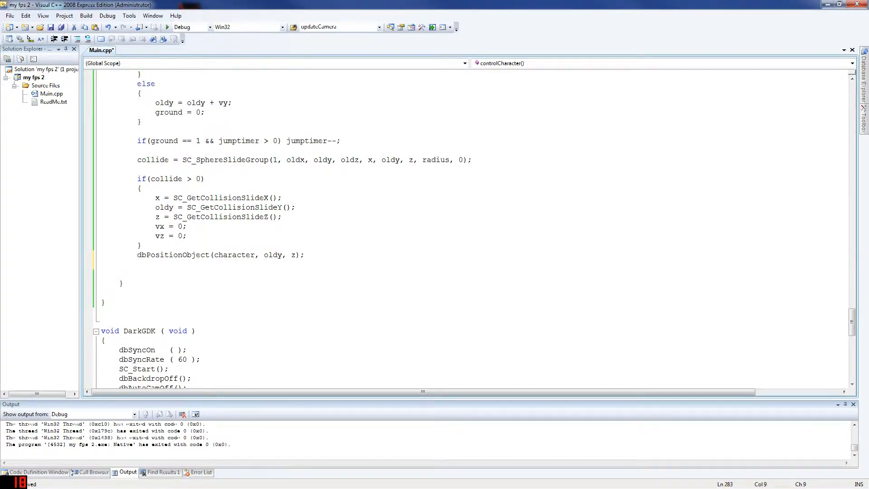
{"action": "type", "text": "SC_"}
{"action": "type", "text": "Update"}
{"action": "type", "text": "Object"}
{"action": "type", "text": "(char"}
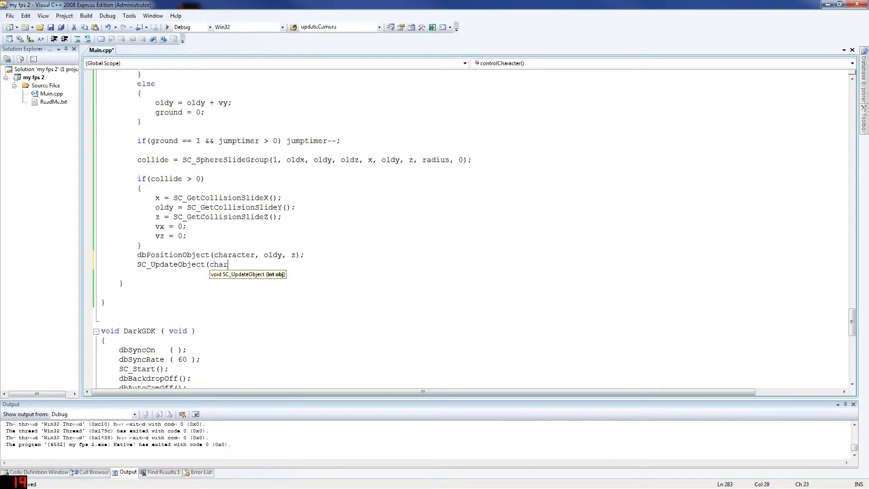
{"action": "type", "text": "acter);"}
{"action": "key", "text": "ctrl+s"}
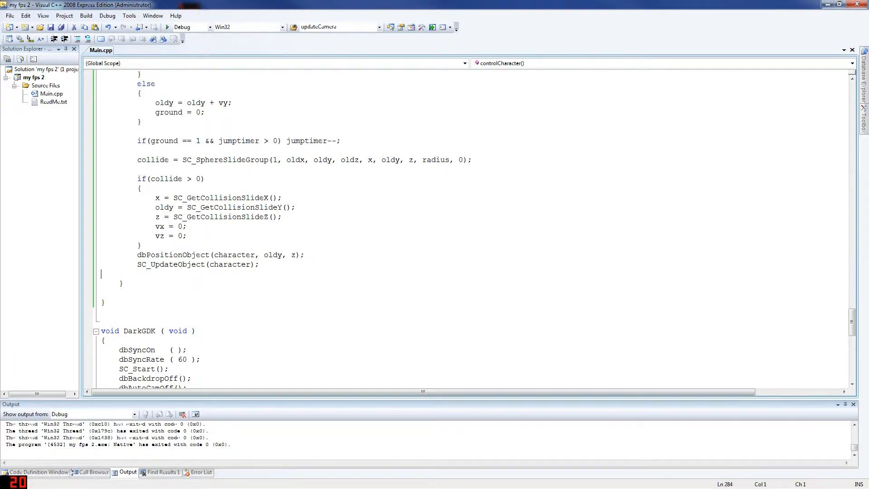
{"action": "key", "text": "Tab"}
{"action": "scroll", "coordinate": [178, 246], "scroll_direction": "up", "scroll_amount": 10}
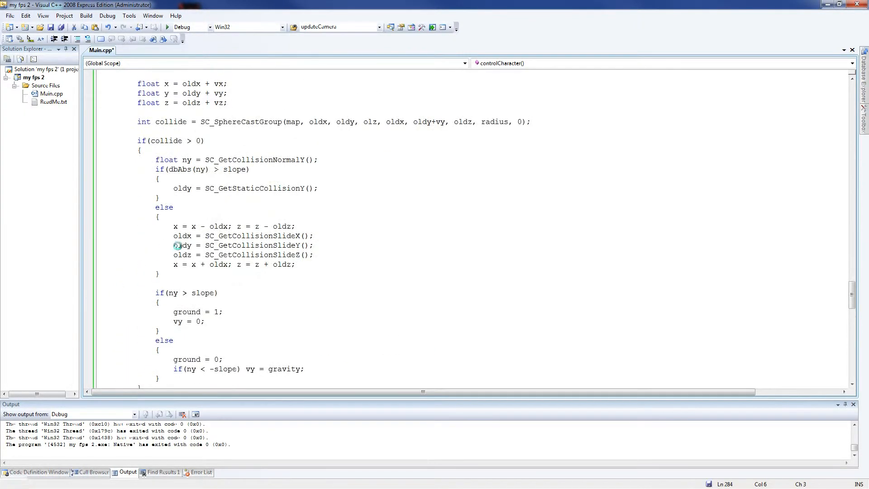
Step: Build, then correct the angy declaration to use dbObjectAngleY
{"action": "key", "text": "F5"}
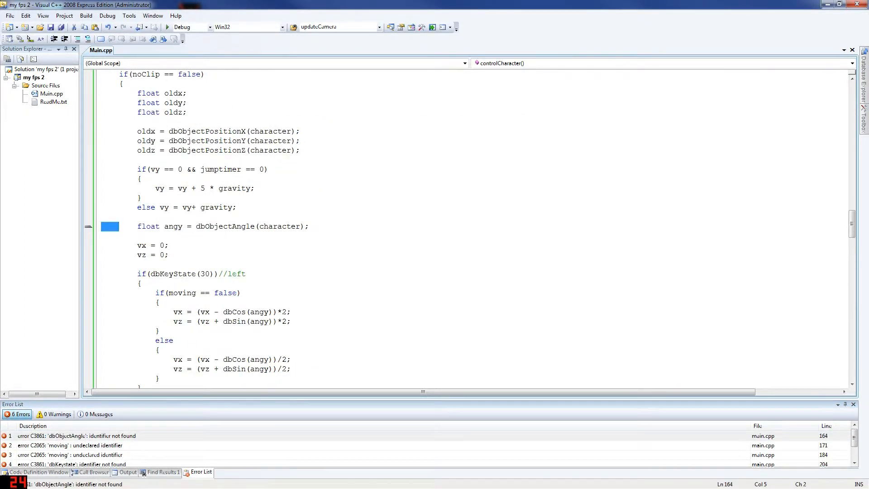
{"action": "left_click", "coordinate": [255, 226]}
{"action": "type", "text": "Y"}
{"action": "left_click_drag", "start_coordinate": [137, 226], "coordinate": [181, 226]}
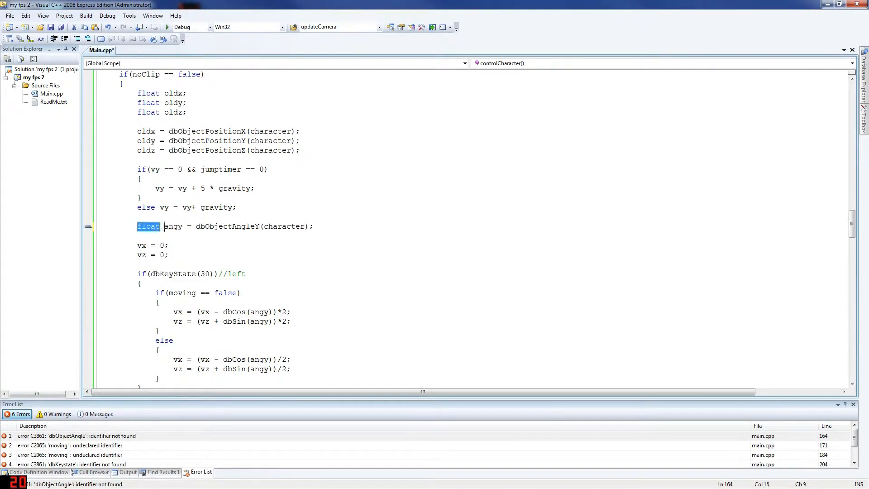
{"action": "left_click", "coordinate": [138, 235]}
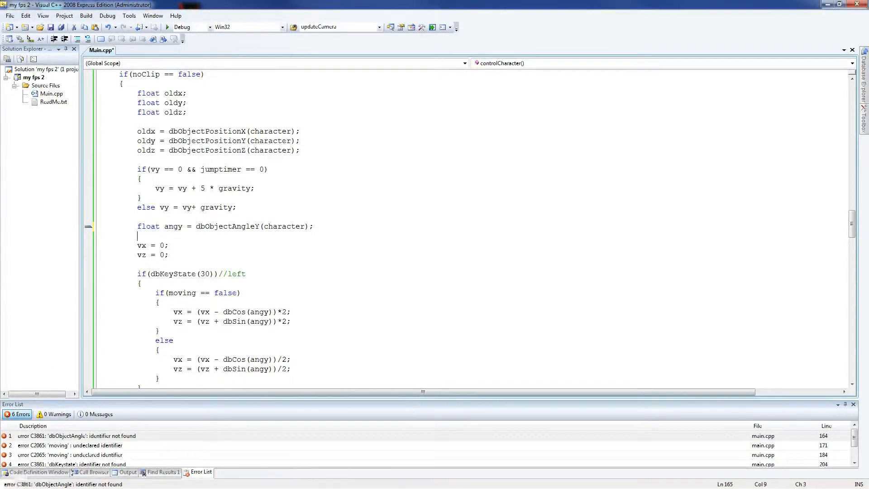
{"action": "key", "text": "ctrl+s"}
{"action": "left_click", "coordinate": [261, 226]}
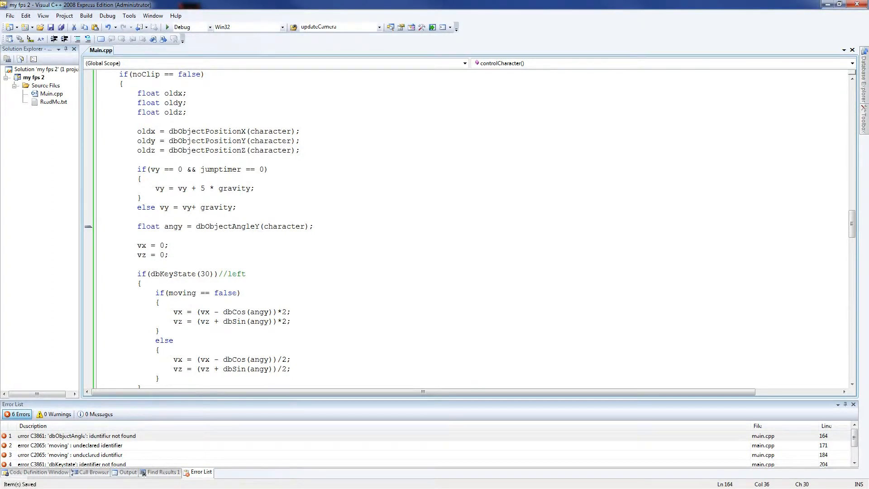
Step: Fix the Moving identifier on lines 171 and 184 and dbKeyState on line 204, then rebuild
{"action": "double_click", "coordinate": [71, 446]}
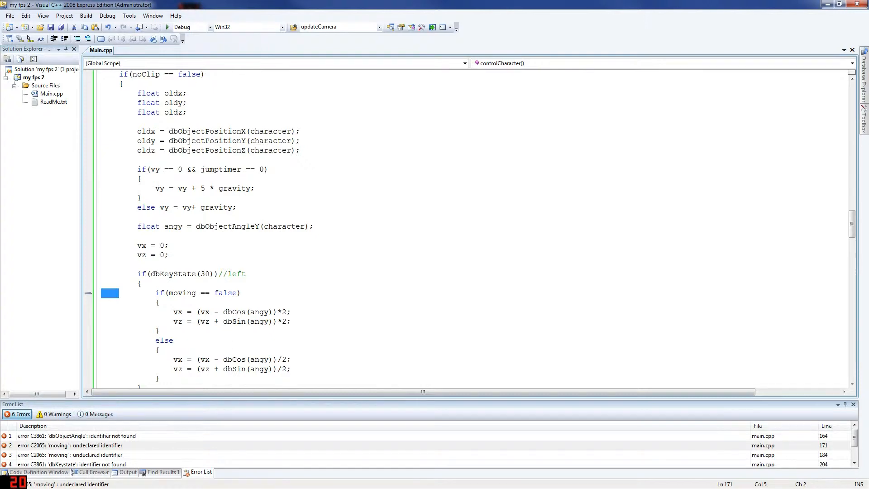
{"action": "key", "text": "shift+Right"}
{"action": "type", "text": "M"}
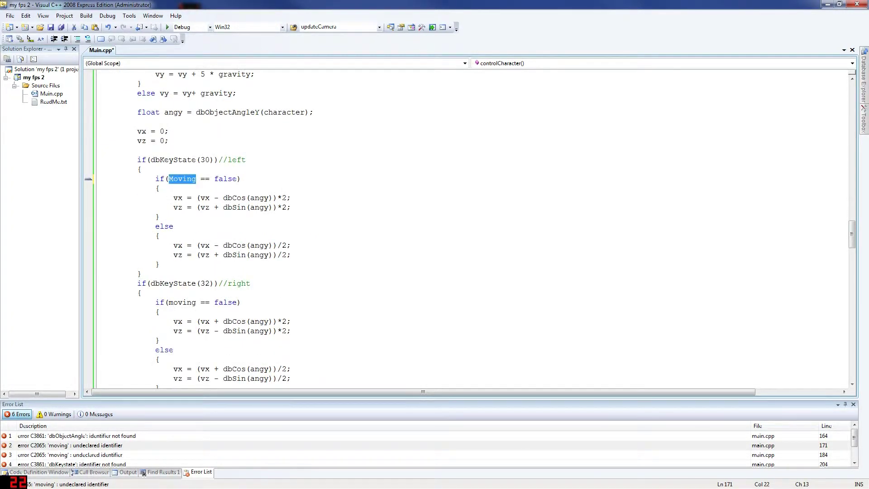
{"action": "double_click", "coordinate": [180, 302]}
{"action": "type", "text": "Moving"}
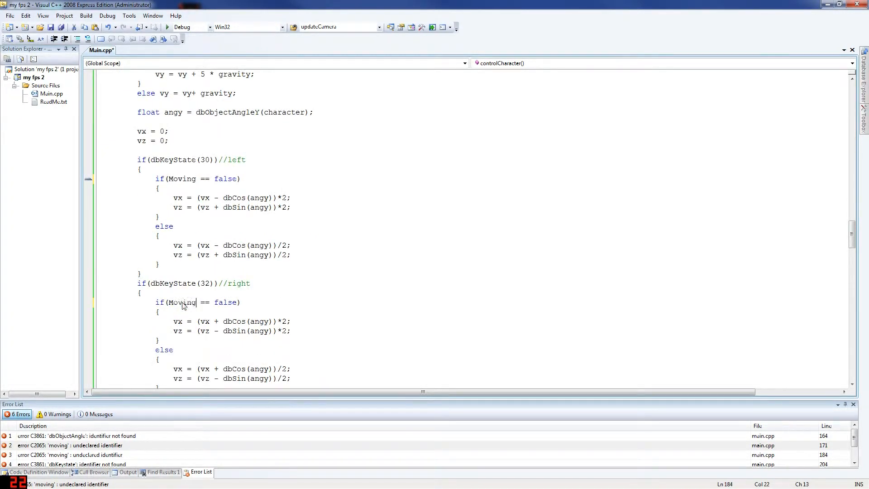
{"action": "key", "text": "ctrl+s"}
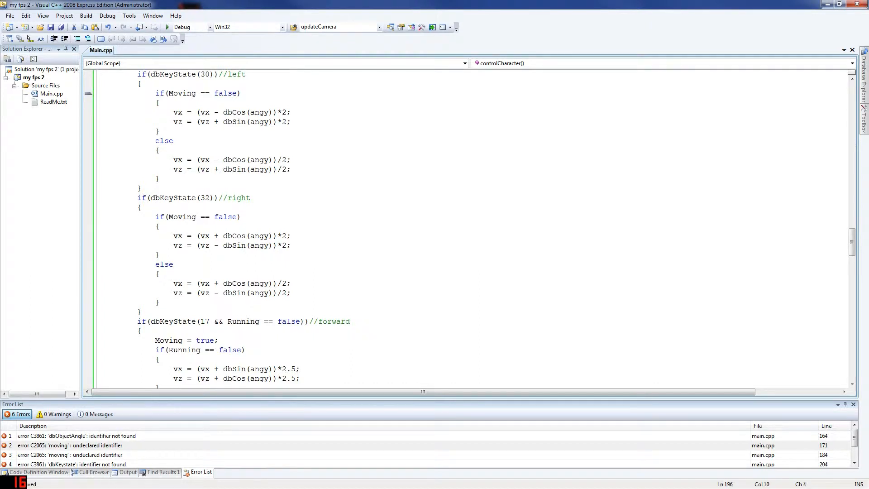
{"action": "double_click", "coordinate": [110, 464]}
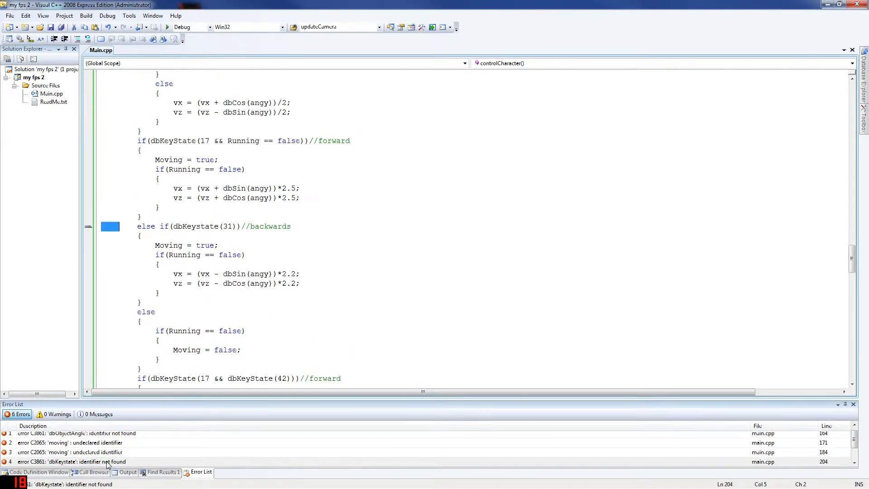
{"action": "left_click_drag", "start_coordinate": [196, 226], "coordinate": [202, 227]}
{"action": "type", "text": "S"}
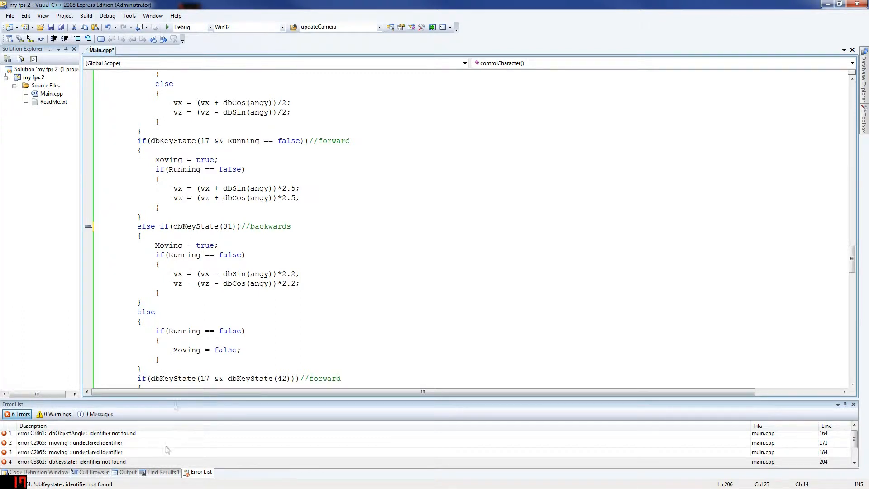
{"action": "key", "text": "F5"}
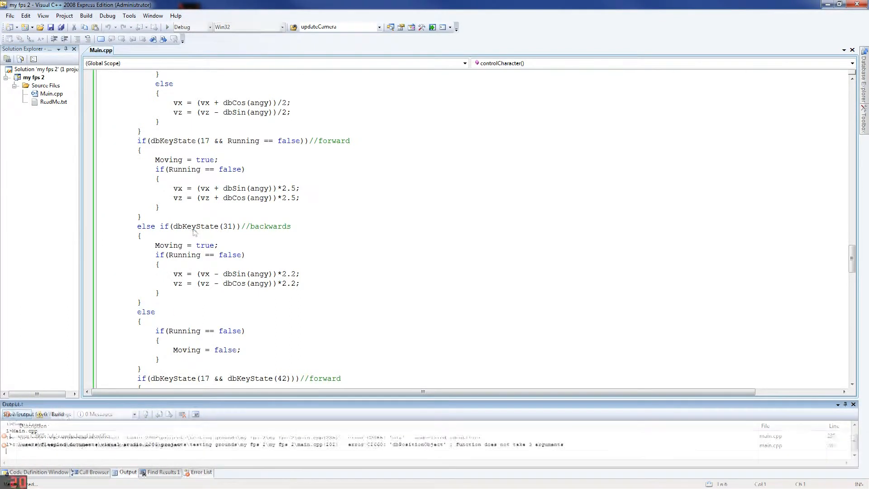
Step: Fix the oldz name and add the x argument to the dbPositionObject call, then build and run
{"action": "double_click", "coordinate": [95, 435]}
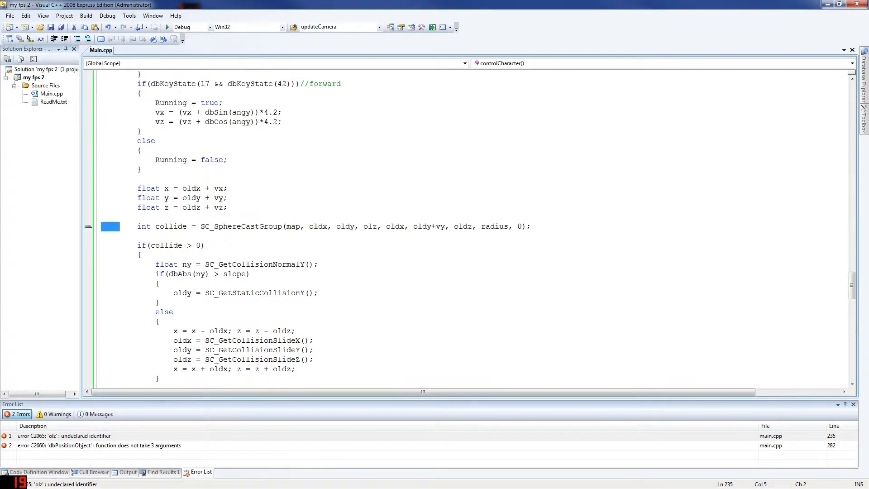
{"action": "type", "text": "d"}
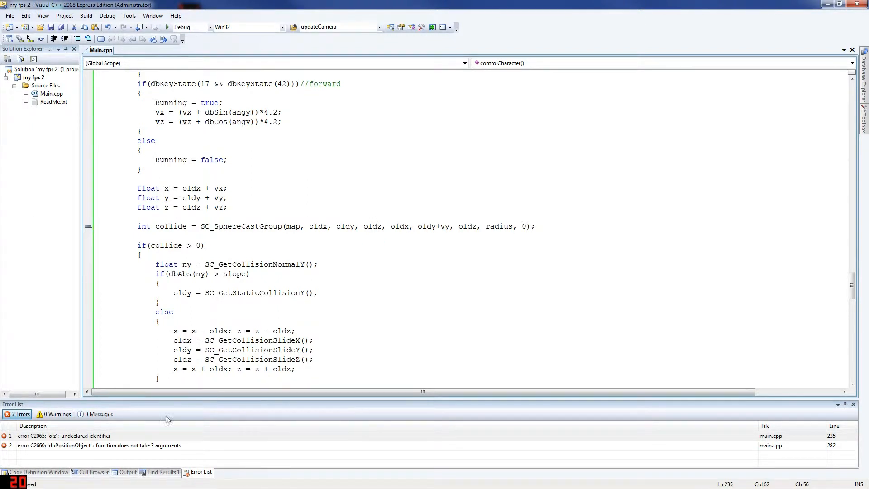
{"action": "left_click", "coordinate": [158, 446]}
{"action": "double_click", "coordinate": [157, 447]}
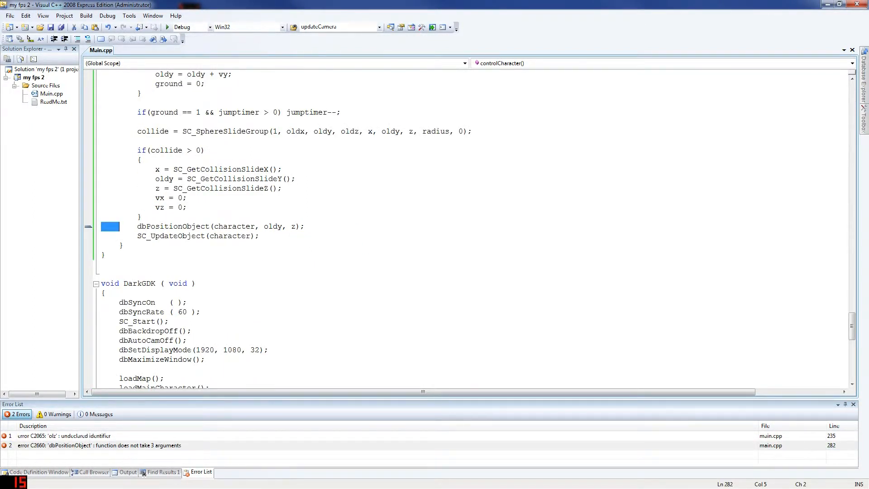
{"action": "left_click", "coordinate": [297, 226]}
{"action": "left_click_drag", "start_coordinate": [137, 225], "coordinate": [236, 226]}
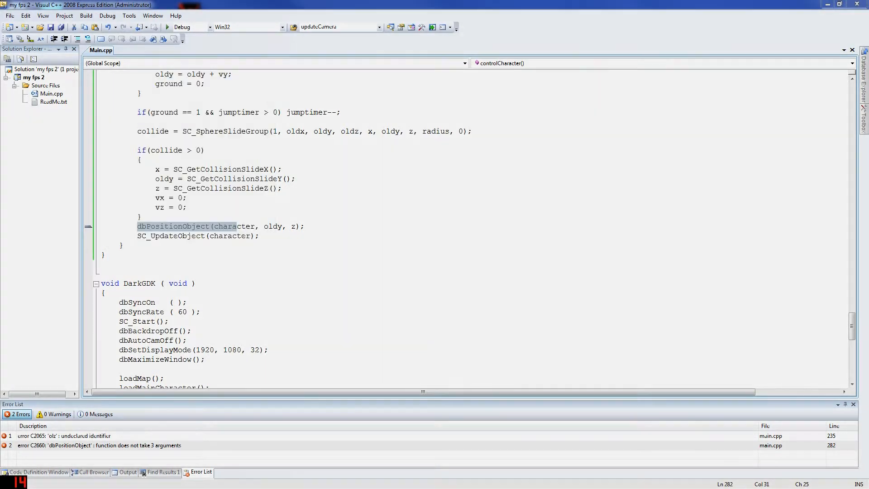
{"action": "left_click", "coordinate": [264, 227]}
{"action": "type", "text": "x,"}
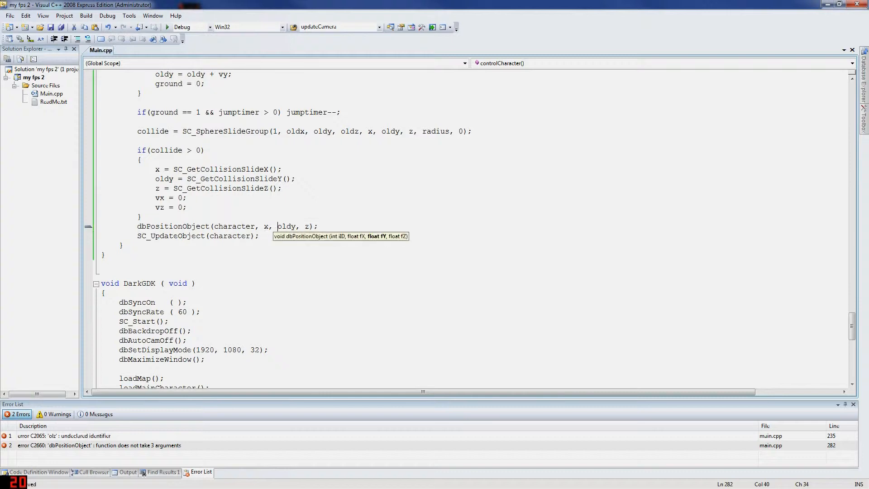
{"action": "key", "text": "F7"}
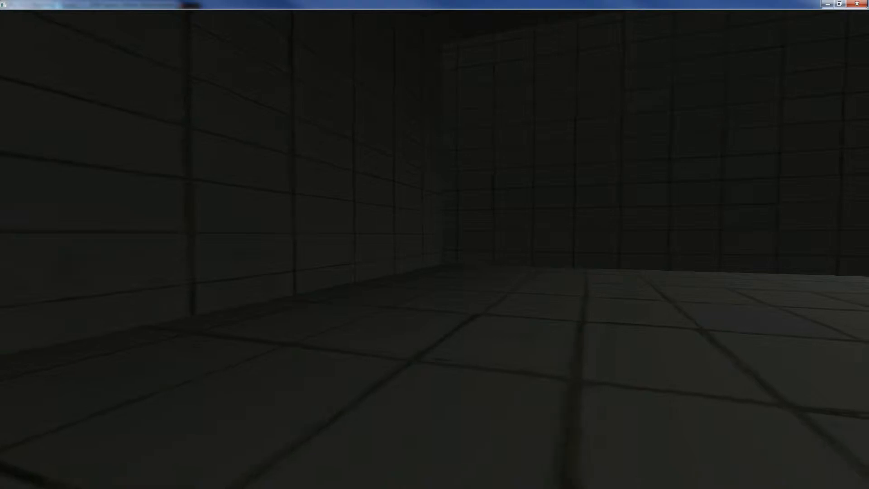
Step: Close the game, add ')' after dbKeyState(17 in the forward check and build
{"action": "key", "text": "Escape"}
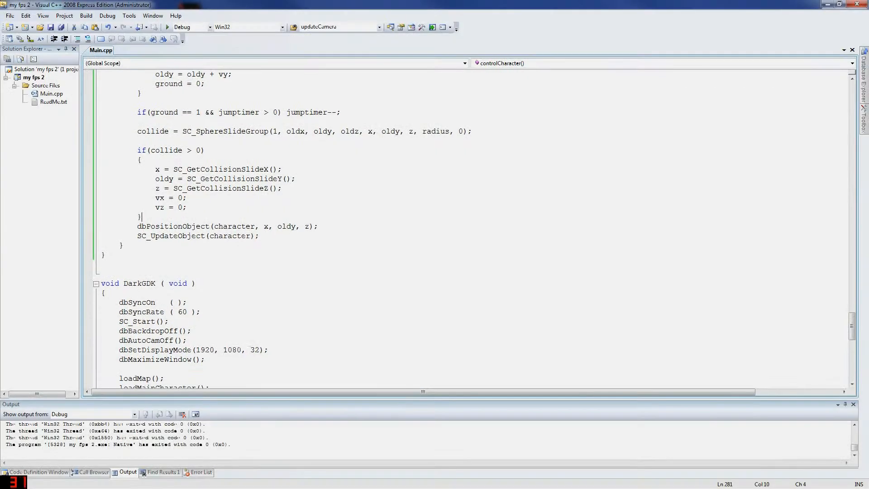
{"action": "scroll", "coordinate": [434, 238], "scroll_direction": "up", "scroll_amount": 10}
{"action": "scroll", "coordinate": [434, 238], "scroll_direction": "up", "scroll_amount": 5}
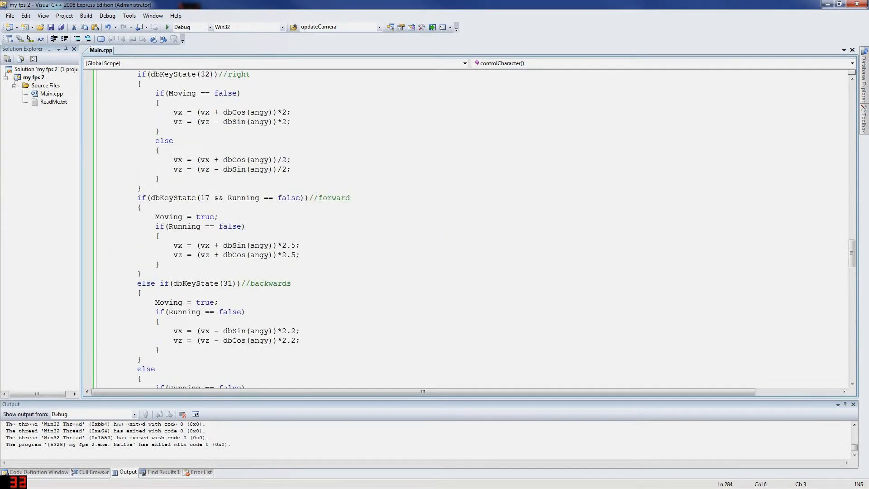
{"action": "scroll", "coordinate": [435, 238], "scroll_direction": "up", "scroll_amount": 5}
{"action": "scroll", "coordinate": [435, 238], "scroll_direction": "up", "scroll_amount": 5}
{"action": "scroll", "coordinate": [435, 238], "scroll_direction": "down", "scroll_amount": 10}
{"action": "left_click", "coordinate": [211, 198]}
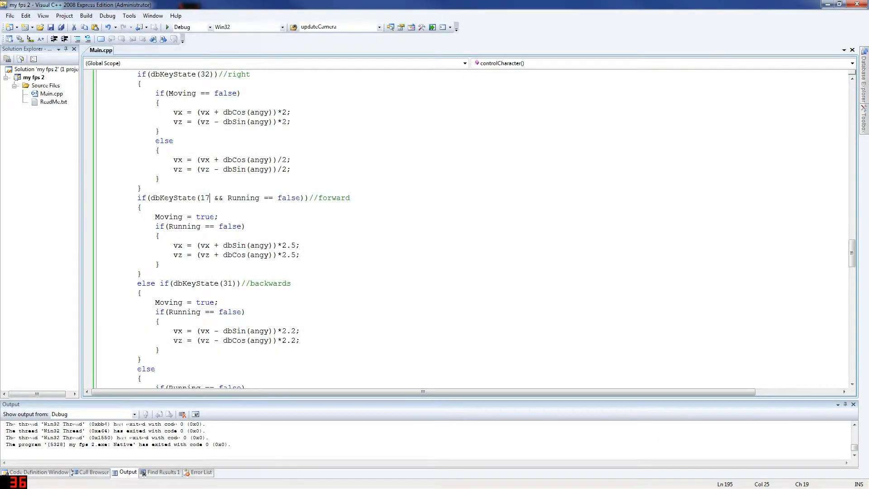
{"action": "type", "text": ")"}
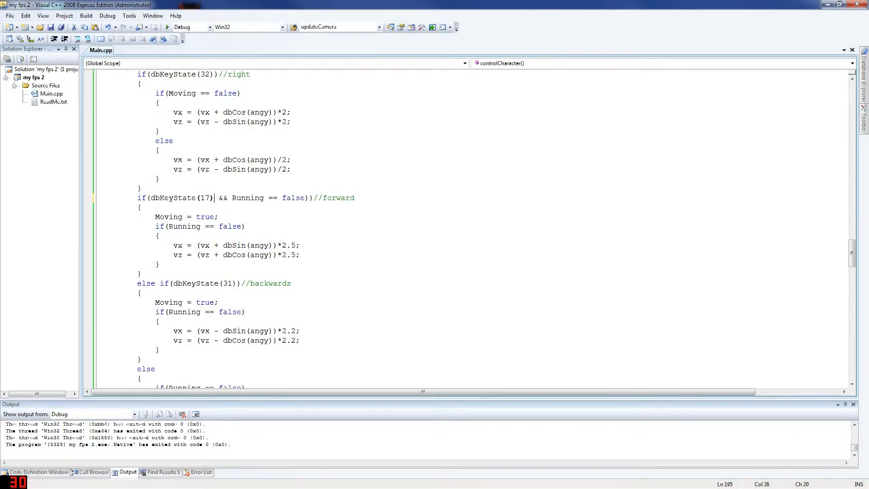
{"action": "key", "text": "ctrl+s"}
{"action": "key", "text": "F7"}
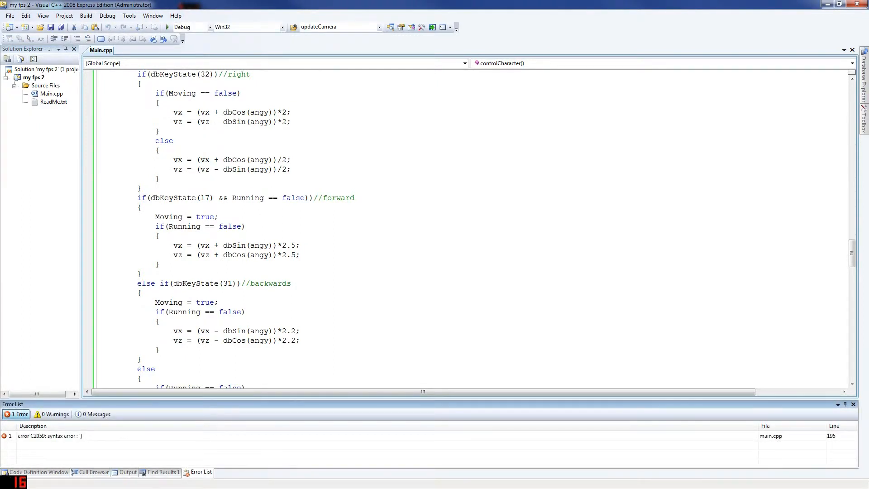
Step: Remove the extra ')' after false on line 195, build and run, then close the game
{"action": "double_click", "coordinate": [47, 435]}
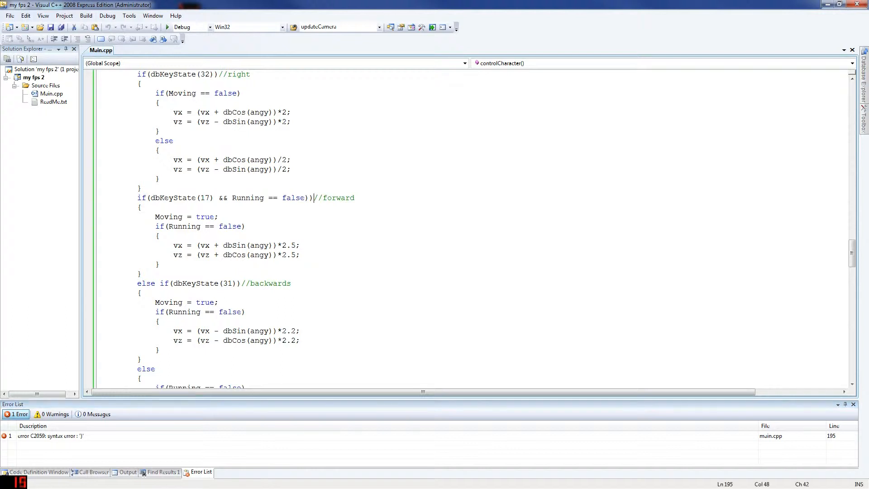
{"action": "key", "text": "BackSpace"}
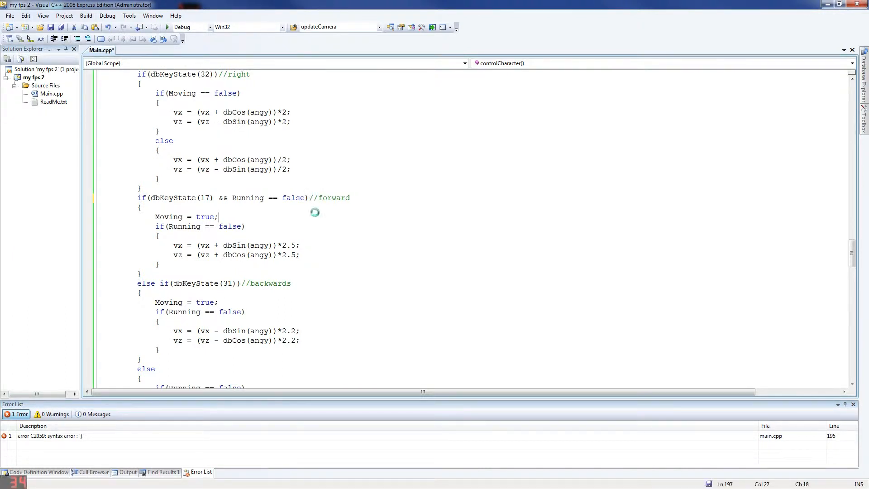
{"action": "key", "text": "F7"}
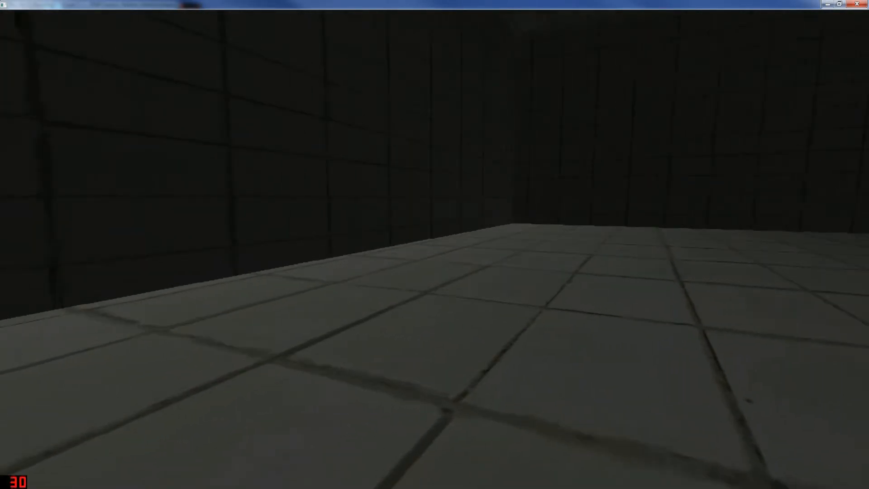
{"action": "key", "text": "Escape"}
{"action": "scroll", "coordinate": [435, 224], "scroll_direction": "down", "scroll_amount": 3}
{"action": "scroll", "coordinate": [435, 224], "scroll_direction": "down", "scroll_amount": 3}
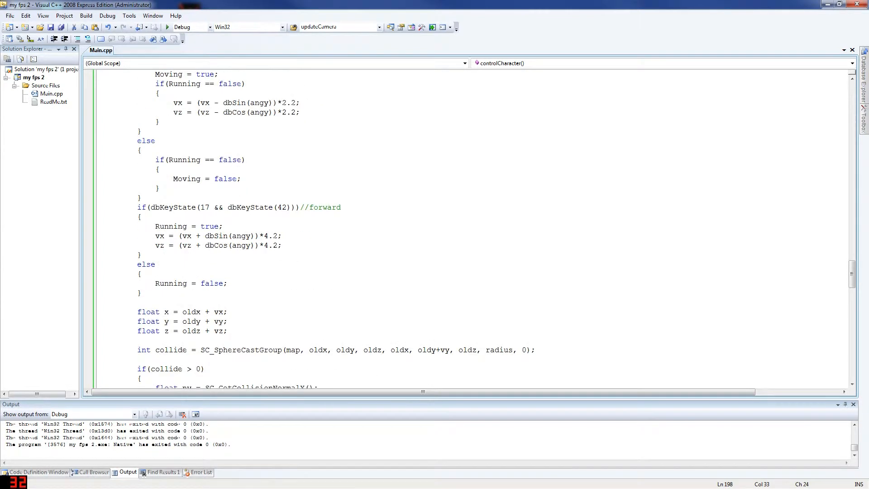
{"action": "scroll", "coordinate": [435, 225], "scroll_direction": "down", "scroll_amount": 1}
Step: Correct the parentheses in if(dbKeyState(17) && dbKeyState(42)) and build and run
{"action": "left_click", "coordinate": [206, 178]}
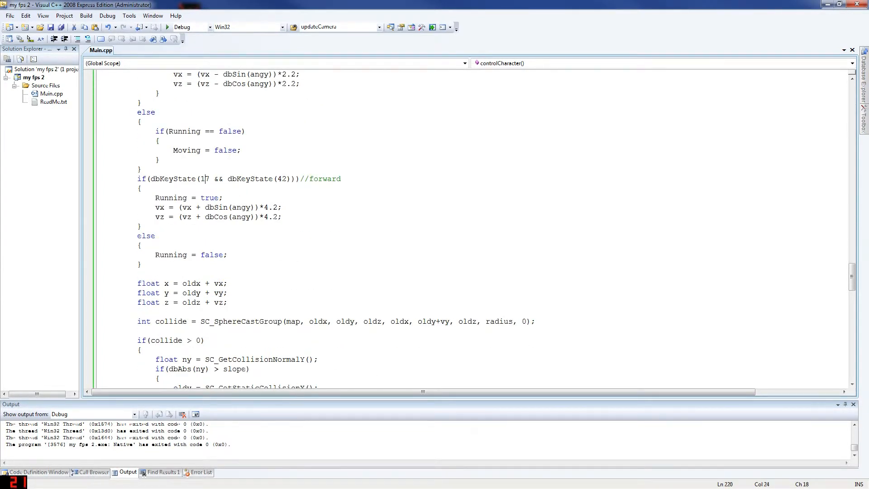
{"action": "type", "text": ")"}
{"action": "key", "text": "End"}
{"action": "key", "text": "Left"}
{"action": "key", "text": "Left"}
{"action": "key", "text": "Left"}
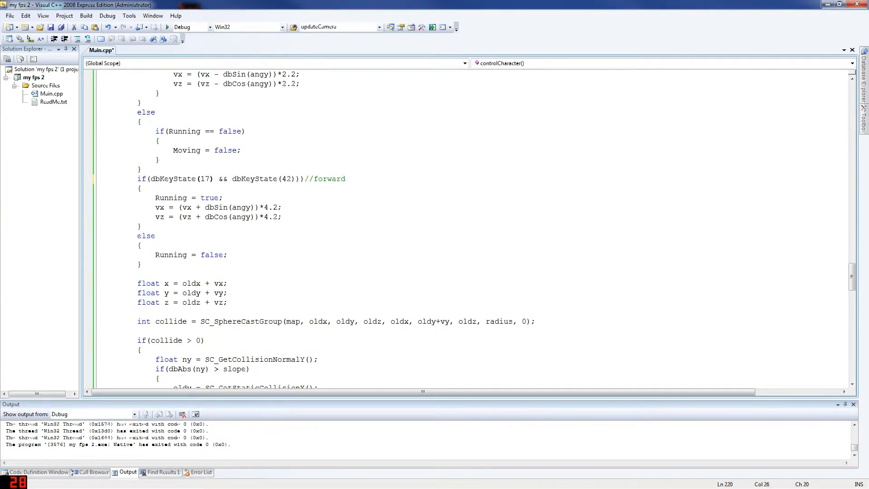
{"action": "key", "text": "BackSpace"}
{"action": "key", "text": "F5"}
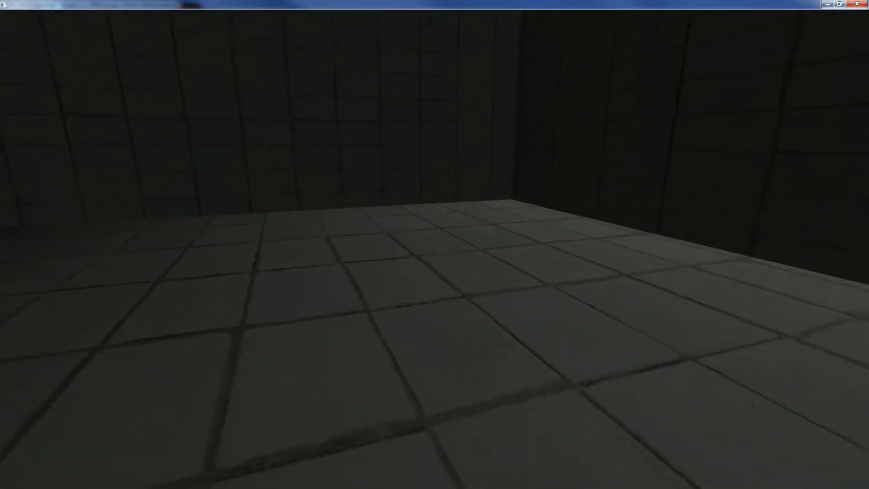
Step: Walk around the tiled room with W to test movement and wall collisions, then quit the game
{"action": "key", "text": "w"}
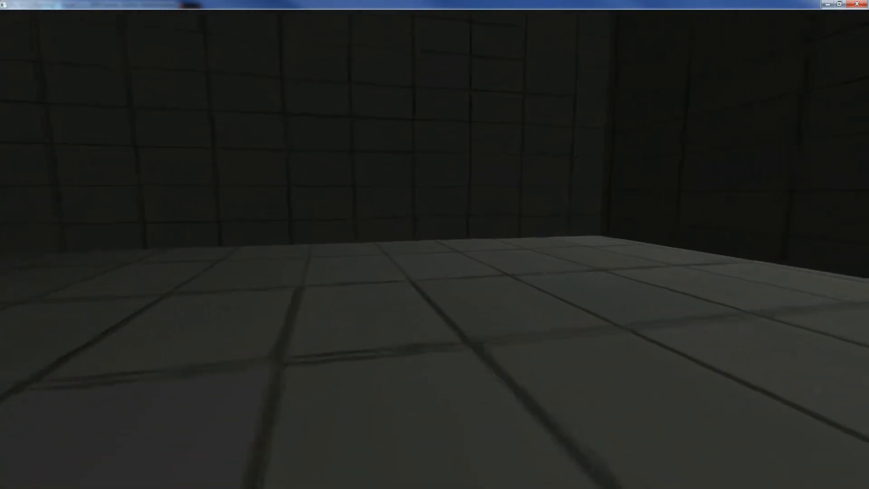
{"action": "key", "text": "w"}
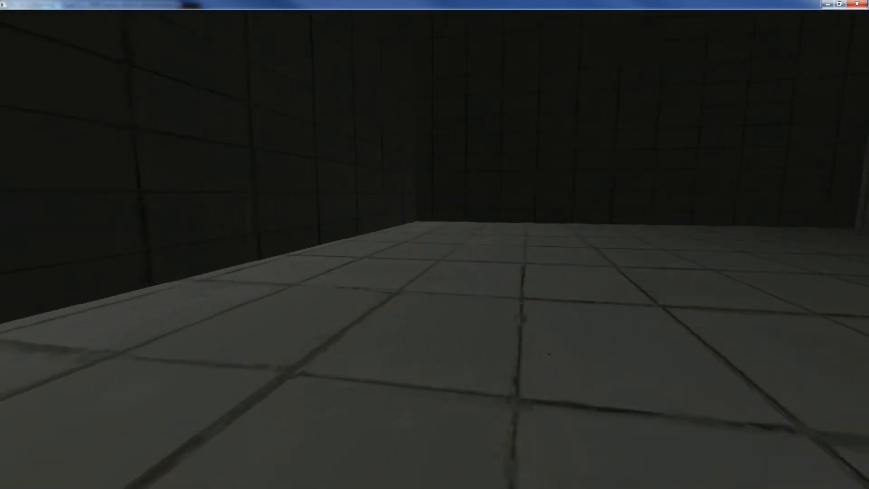
{"action": "key", "text": "w"}
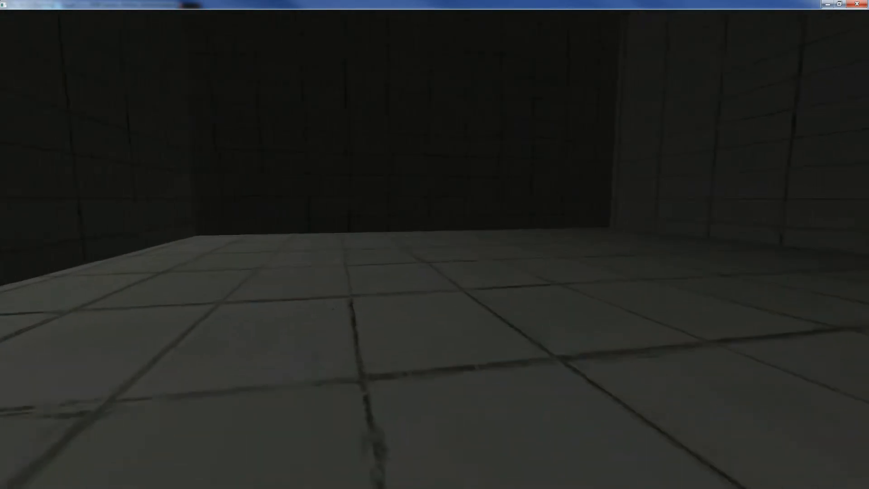
{"action": "key", "text": "w"}
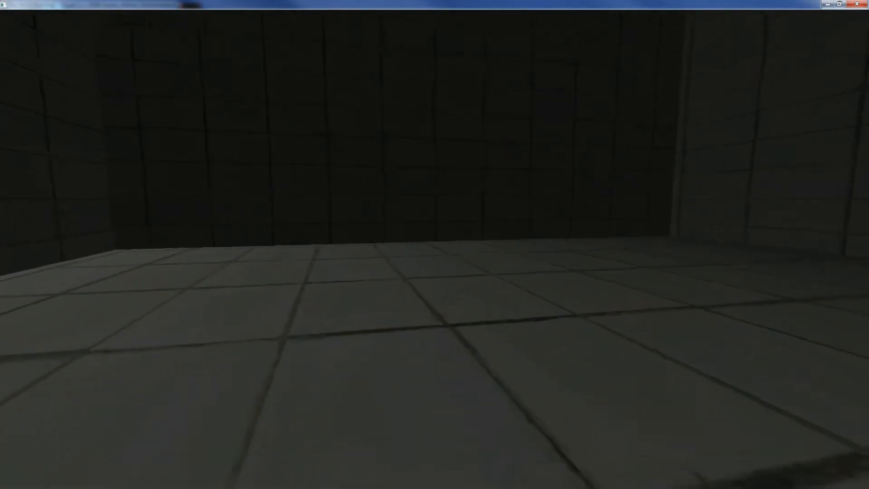
{"action": "key", "text": "w"}
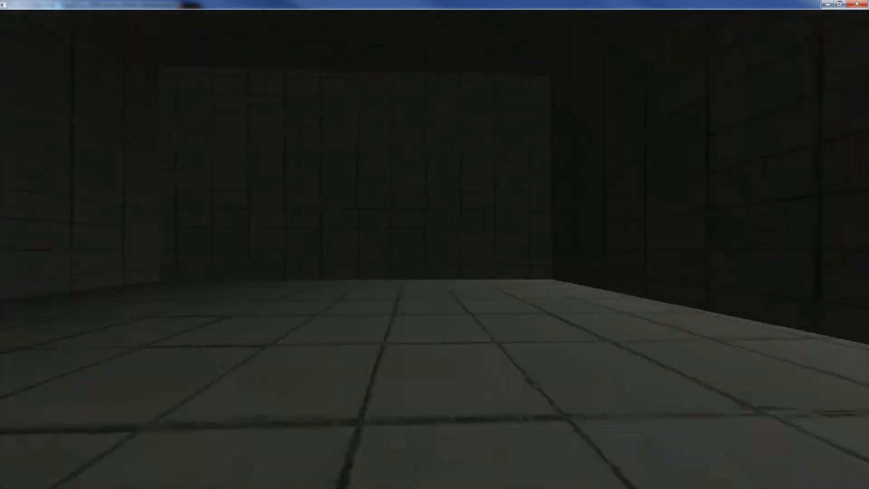
{"action": "key", "text": "w"}
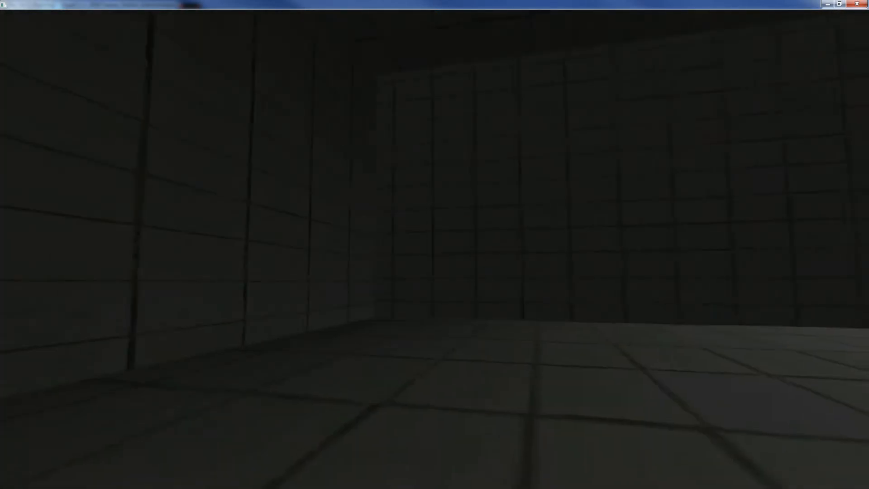
{"action": "key", "text": "w"}
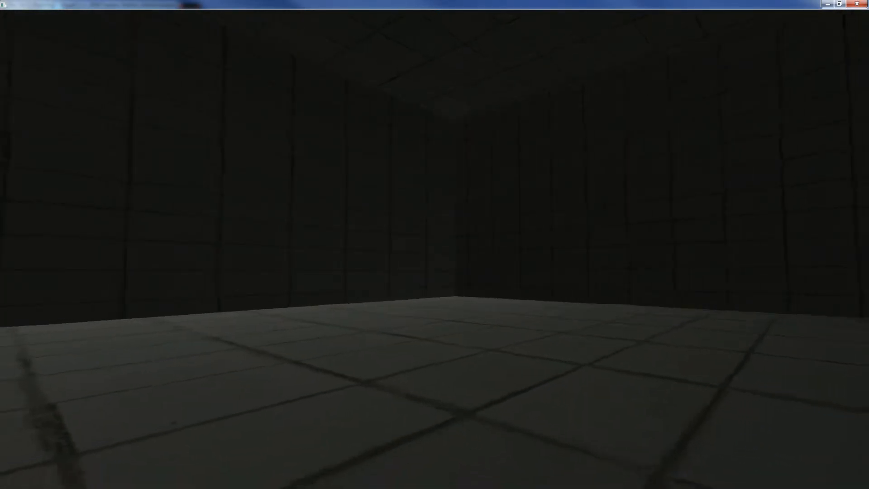
{"action": "key", "text": "w"}
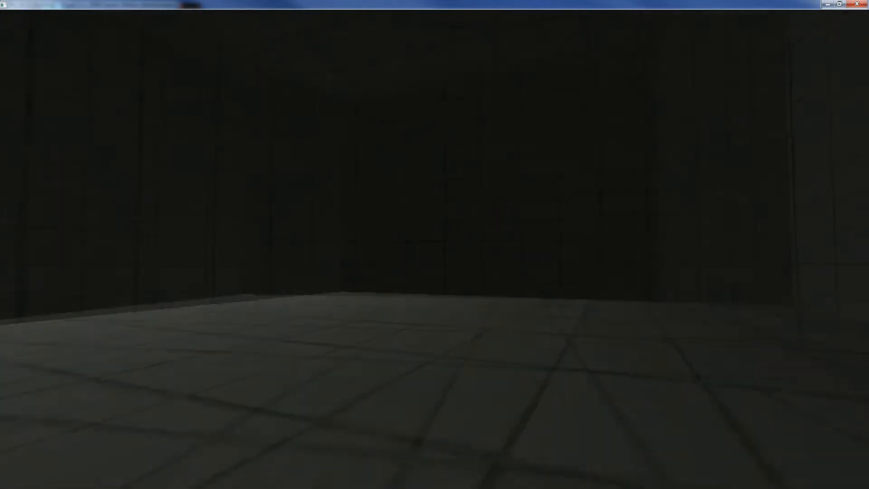
{"action": "key", "text": "w"}
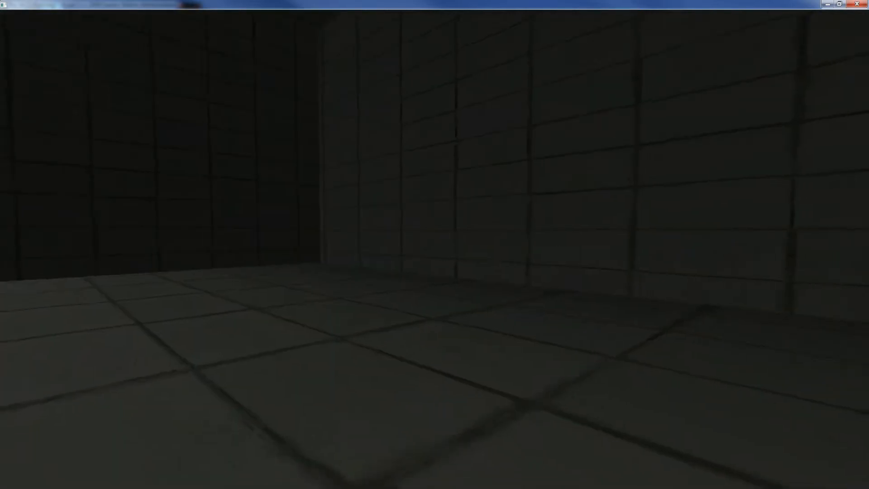
{"action": "key", "text": "w"}
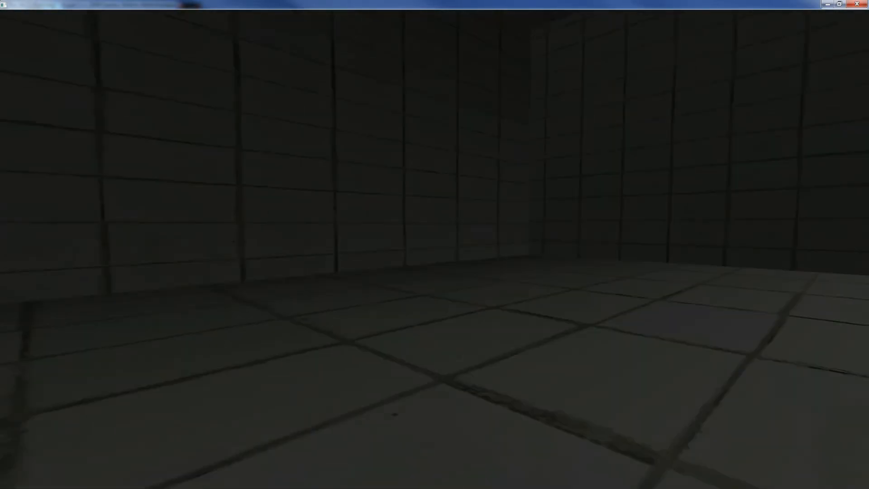
{"action": "key", "text": "Escape"}
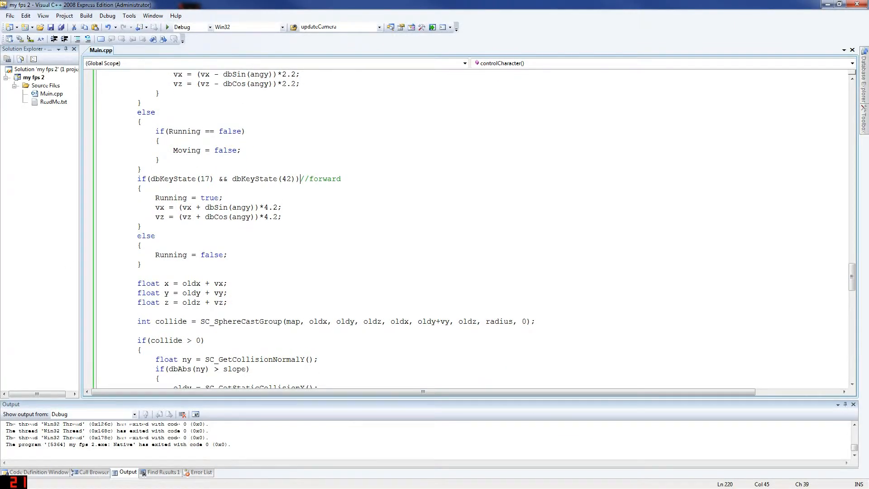
{"action": "left_click", "coordinate": [156, 197]}
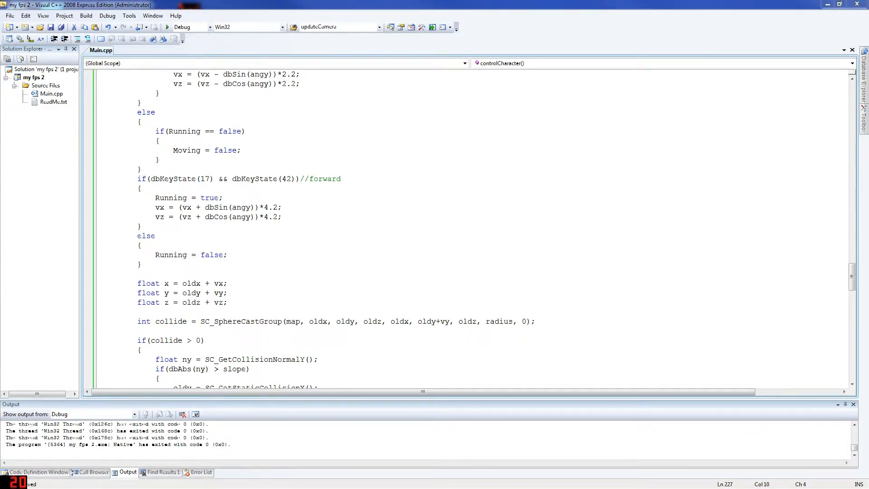
{"action": "key", "text": "ctrl+f"}
{"action": "key", "text": "Escape"}
{"action": "left_click", "coordinate": [102, 273]}
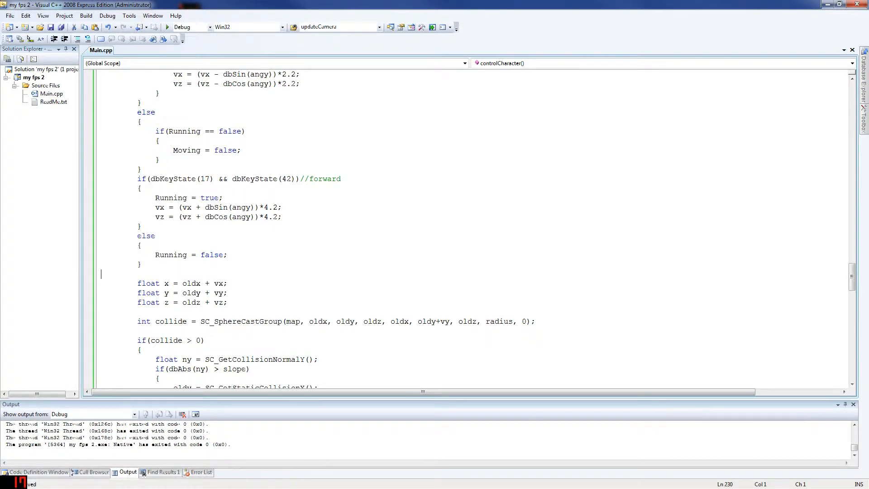
{"action": "scroll", "coordinate": [435, 232], "scroll_direction": "up", "scroll_amount": 5}
{"action": "scroll", "coordinate": [435, 231], "scroll_direction": "up", "scroll_amount": 5}
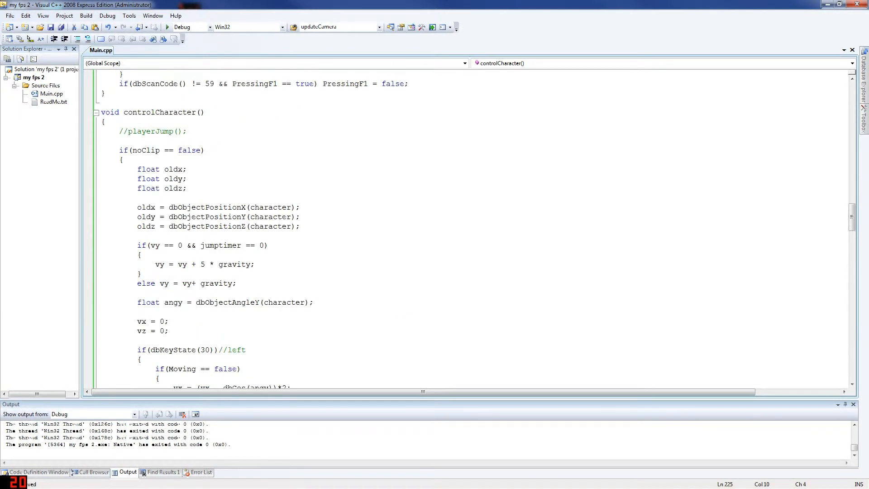
{"action": "scroll", "coordinate": [435, 231], "scroll_direction": "up", "scroll_amount": 5}
Step: Find the controlCharacter call in DarkGDK's startup code
{"action": "double_click", "coordinate": [160, 340]}
{"action": "key", "text": "ctrl+f"}
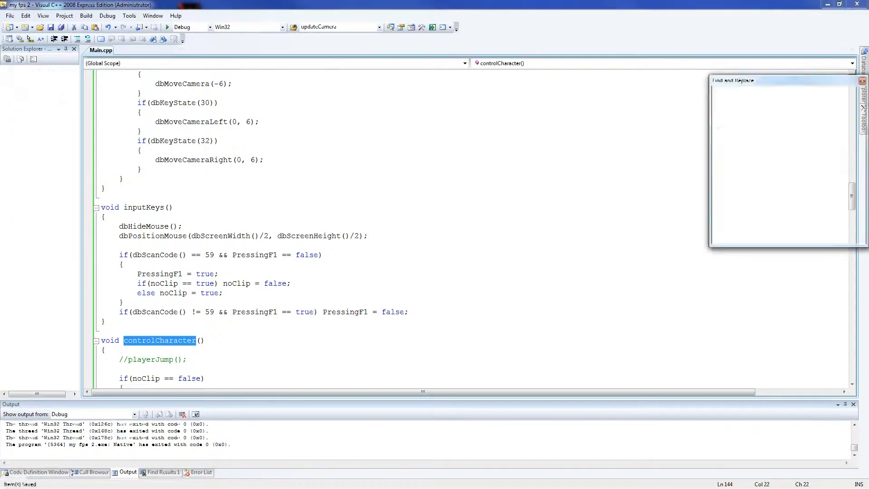
{"action": "key", "text": "Return"}
{"action": "key", "text": "Escape"}
Step: Add a loadWeapons(); line after loadMainCharacter() and save
{"action": "left_click", "coordinate": [217, 264]}
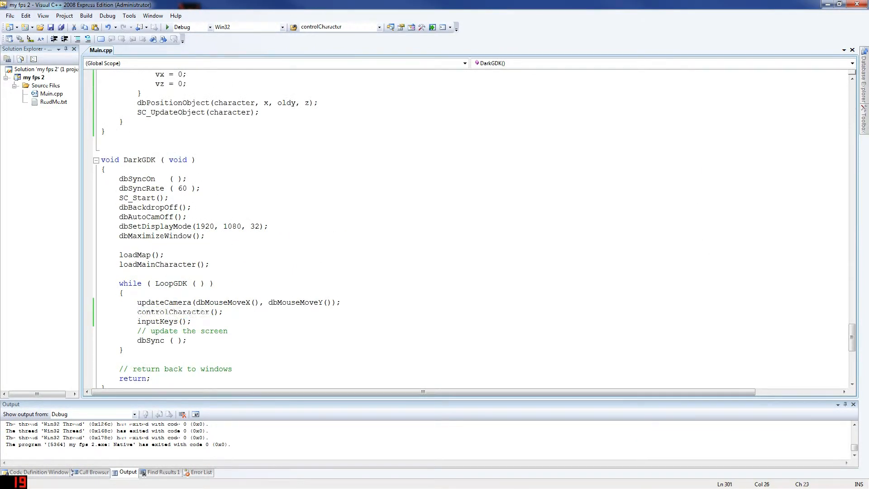
{"action": "key", "text": "End"}
{"action": "key", "text": "Return"}
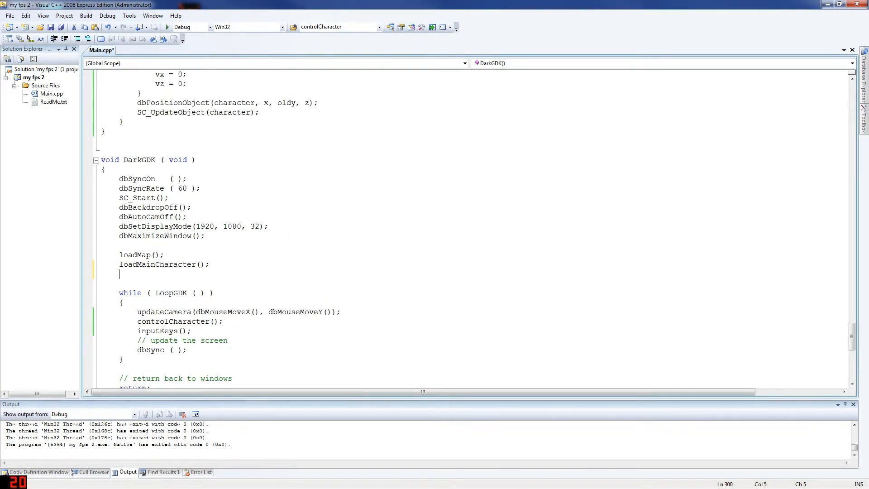
{"action": "type", "text": "loadWea"}
{"action": "type", "text": "oi"}
{"action": "key", "text": "BackSpace"}
{"action": "key", "text": "BackSpace"}
{"action": "type", "text": "pons()"}
{"action": "type", "text": ";"}
{"action": "key", "text": "ctrl+s"}
{"action": "double_click", "coordinate": [144, 274]}
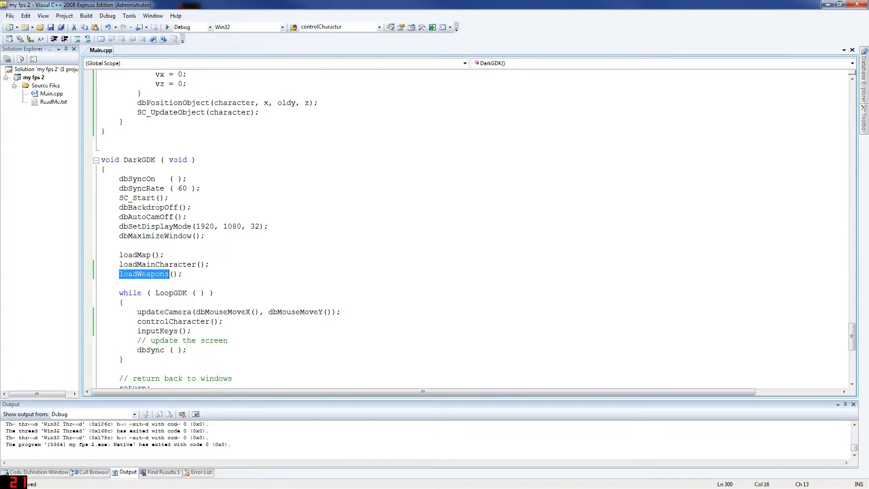
{"action": "scroll", "coordinate": [435, 238], "scroll_direction": "up", "scroll_amount": 5}
{"action": "scroll", "coordinate": [435, 238], "scroll_direction": "up", "scroll_amount": 10}
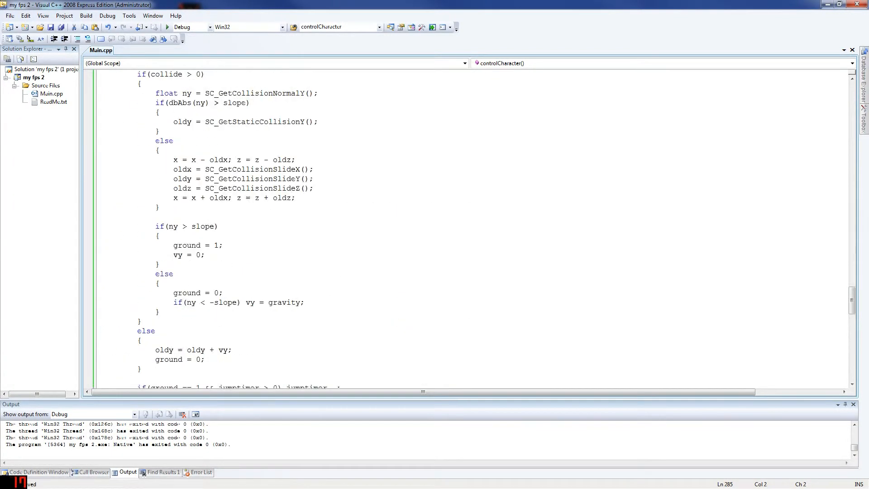
{"action": "scroll", "coordinate": [434, 239], "scroll_direction": "up", "scroll_amount": 10}
{"action": "scroll", "coordinate": [435, 237], "scroll_direction": "up", "scroll_amount": 10}
{"action": "scroll", "coordinate": [435, 237], "scroll_direction": "up", "scroll_amount": 8}
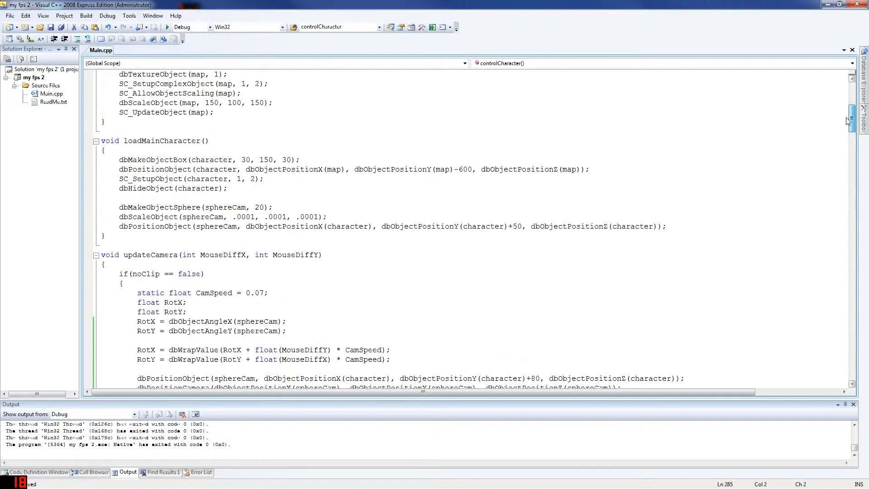
{"action": "scroll", "coordinate": [434, 238], "scroll_direction": "up", "scroll_amount": 3}
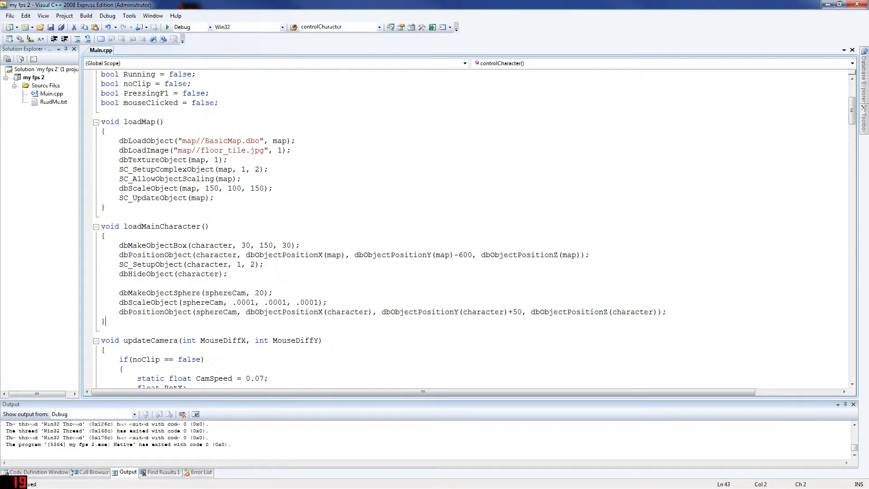
Step: Define an empty loadWeapons() function body right after loadMainCharacter() and save
{"action": "key", "text": "Return"}
{"action": "key", "text": "Return"}
{"action": "type", "text": "void"}
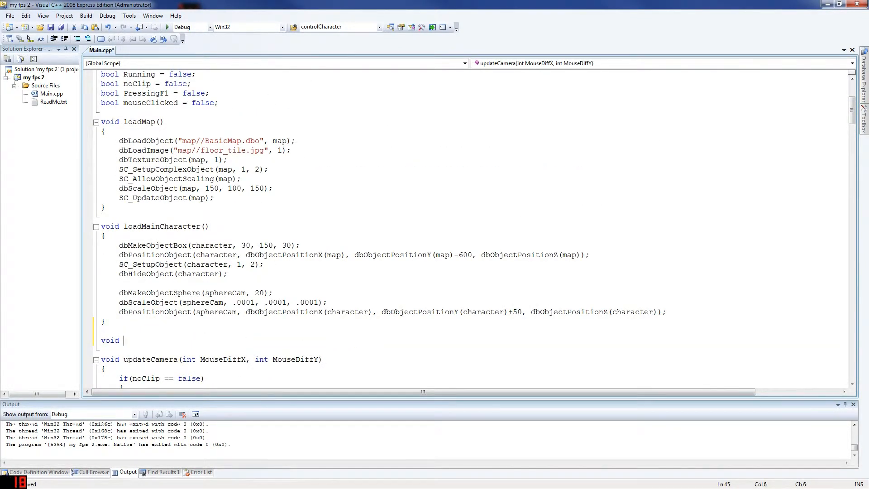
{"action": "type", "text": "loadWeapons"}
{"action": "type", "text": ";"}
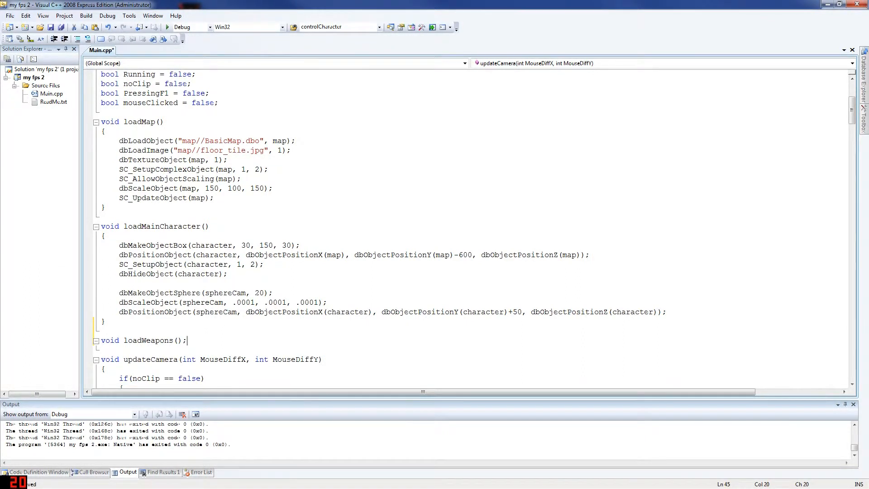
{"action": "key", "text": "BackSpace"}
{"action": "key", "text": "ctrl+s"}
{"action": "key", "text": "Return"}
{"action": "type", "text": "{"}
{"action": "key", "text": "Return"}
{"action": "key", "text": "Return"}
{"action": "key", "text": "Return"}
{"action": "type", "text": "}"}
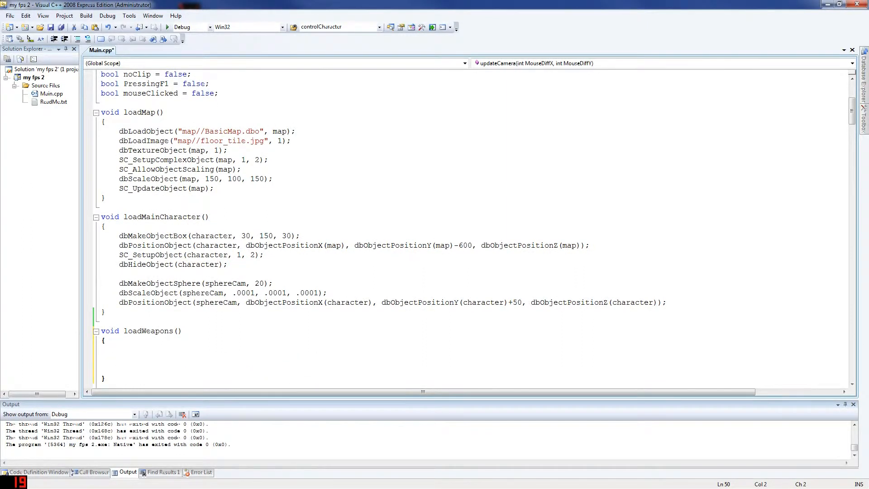
{"action": "key", "text": "ctrl+s"}
{"action": "key", "text": "Down"}
{"action": "key", "text": "ctrl+f"}
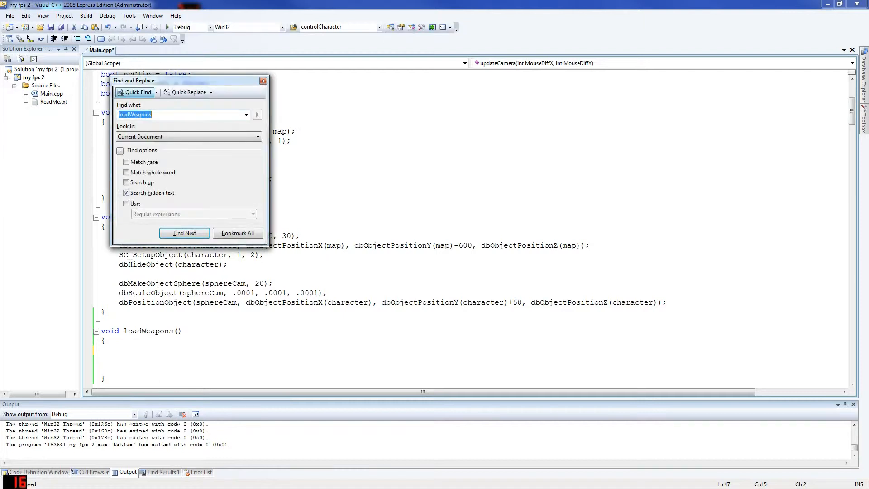
{"action": "key", "text": "Escape"}
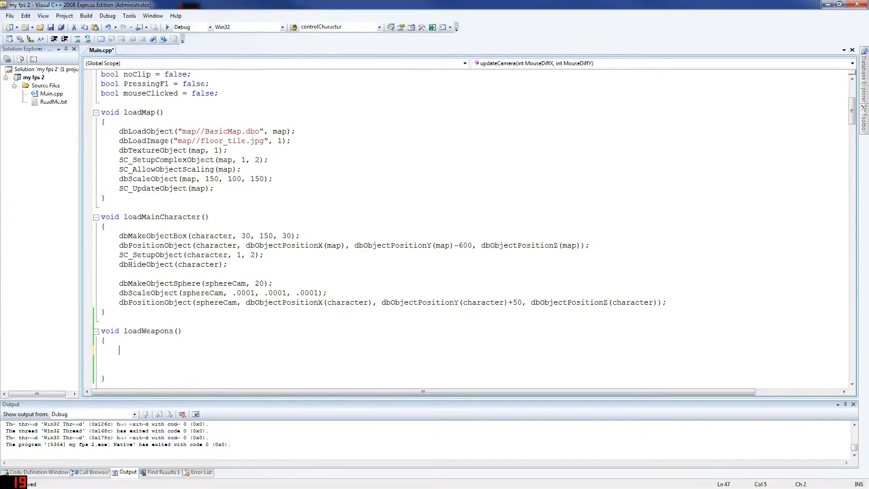
{"action": "left_click", "coordinate": [472, 350]}
{"action": "type", "text": "dbLoad"}
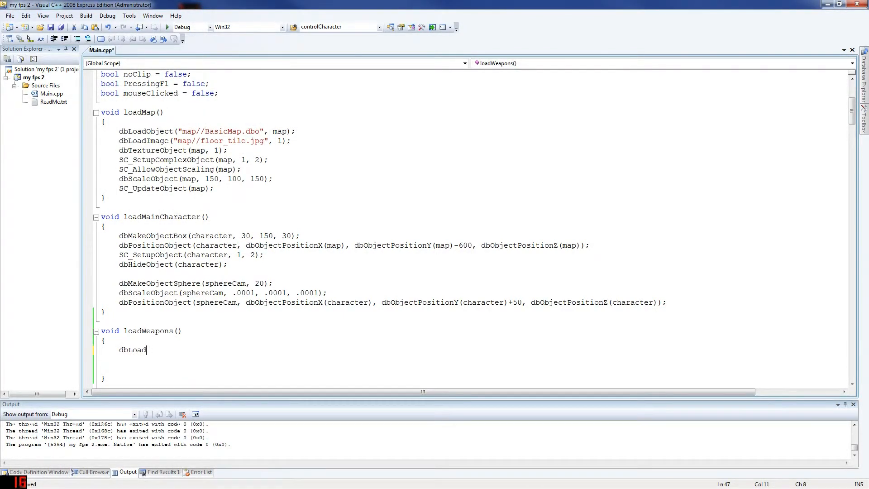
{"action": "type", "text": "Objedc"}
Step: Write dbLoadObject("weapons//m4.dbo", mainWeapon in loadWeapons, fixing the typo and opening quote
{"action": "key", "text": "BackSpace"}
{"action": "type", "text": "ct("}
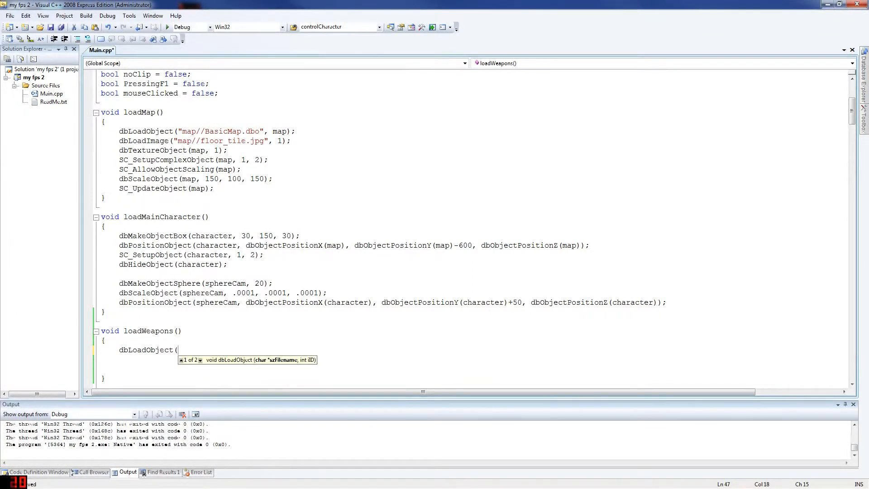
{"action": "type", "text": "weapons//"}
{"action": "type", "text": "m4"}
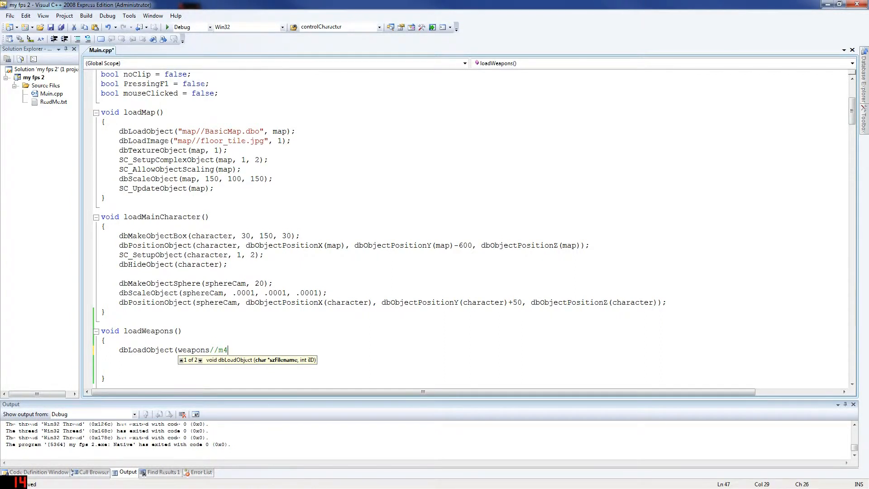
{"action": "type", "text": ".dbo"}
{"action": "key", "text": "Left"}
{"action": "key", "text": "Left"}
{"action": "key", "text": "Left"}
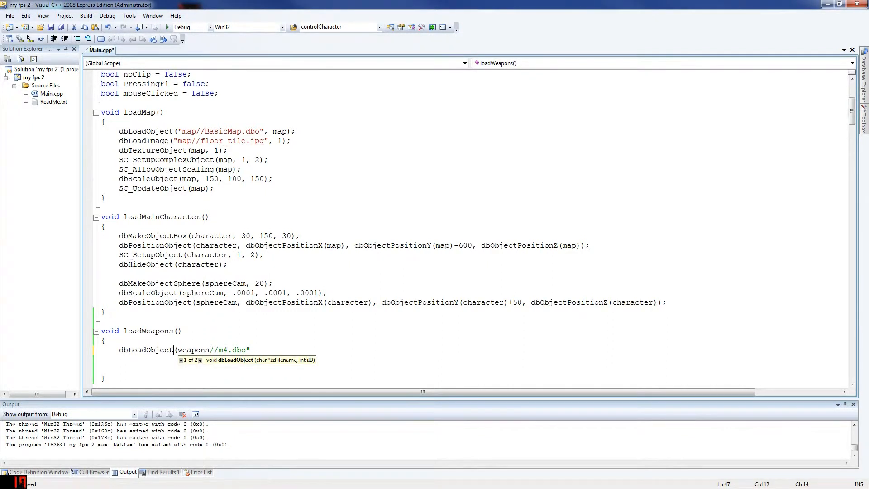
{"action": "key", "text": "Right"}
{"action": "type", "text": "\""}
{"action": "key", "text": "Right"}
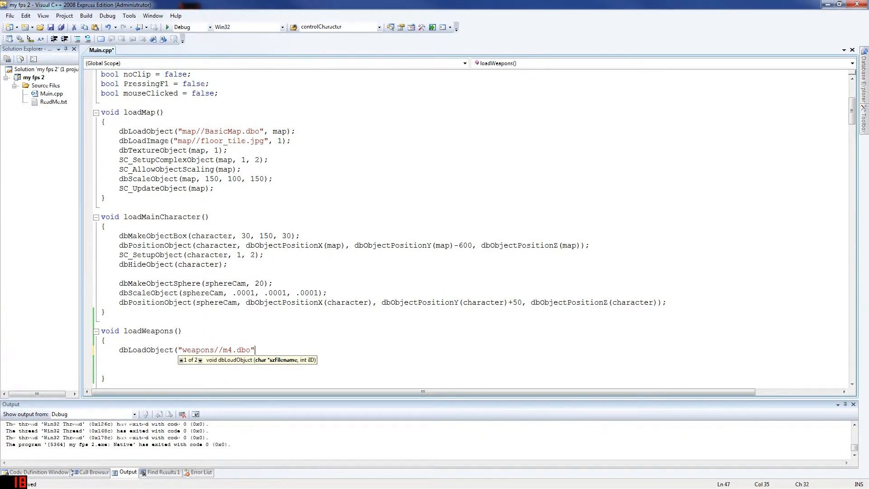
{"action": "type", "text": ", mainWeapo"}
{"action": "type", "text": "n"}
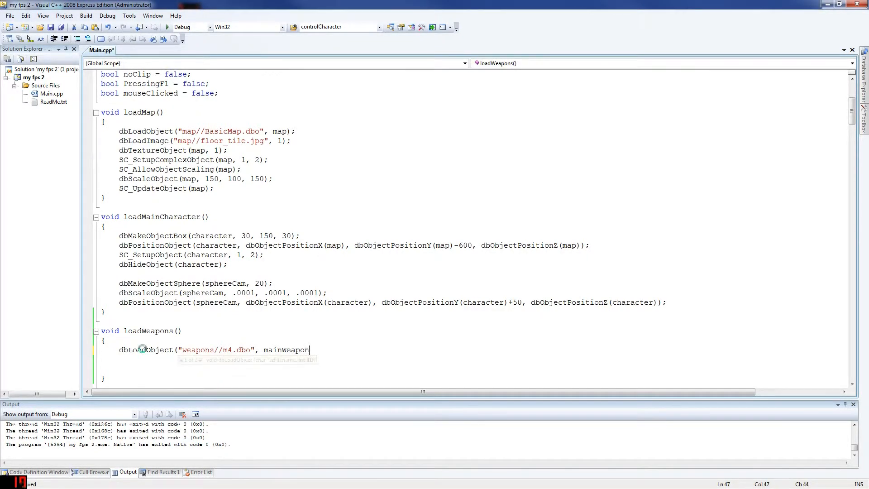
{"action": "scroll", "coordinate": [435, 238], "scroll_direction": "up", "scroll_amount": 10}
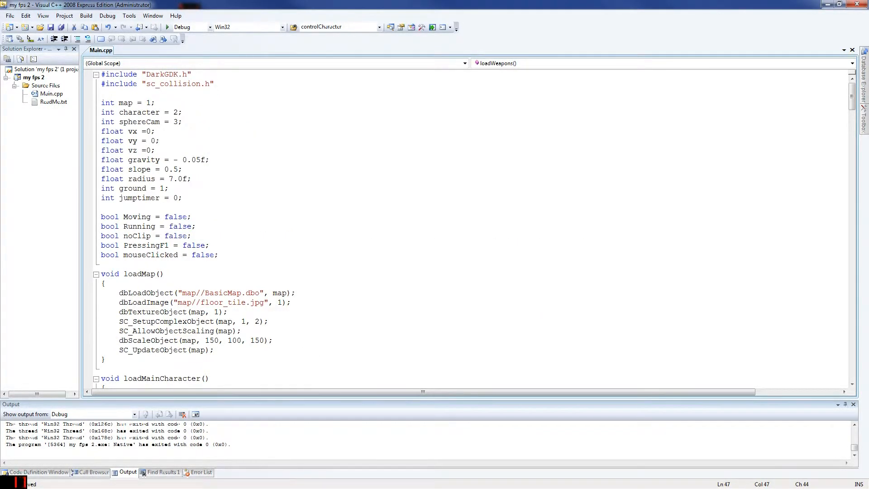
Step: Declare global int mainWeapon = 4; after int sphereCam = 3; and save
{"action": "key", "text": "Return"}
{"action": "type", "text": "int mainw"}
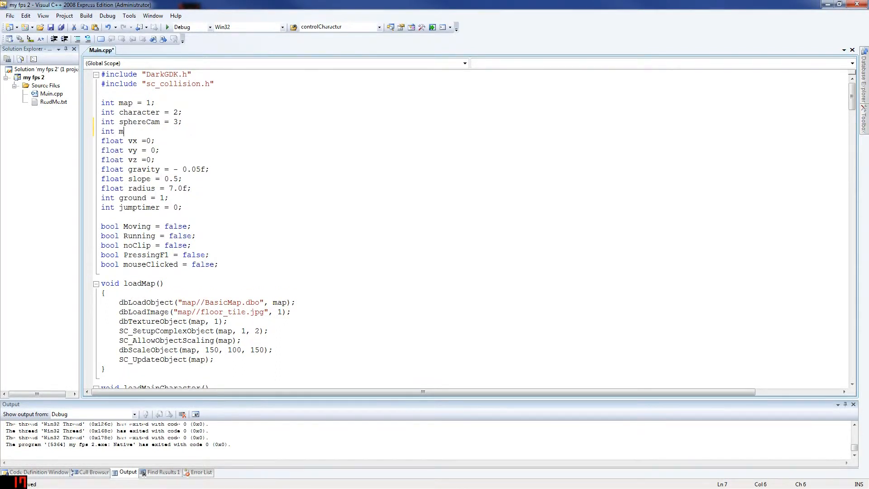
{"action": "key", "text": "BackSpace"}
{"action": "type", "text": "Wea"}
{"action": "key", "text": "BackSpace"}
{"action": "type", "text": "apon = 4;"}
{"action": "key", "text": "ctrl+s"}
{"action": "scroll", "coordinate": [435, 231], "scroll_direction": "down", "scroll_amount": 4}
{"action": "scroll", "coordinate": [436, 231], "scroll_direction": "down", "scroll_amount": 4}
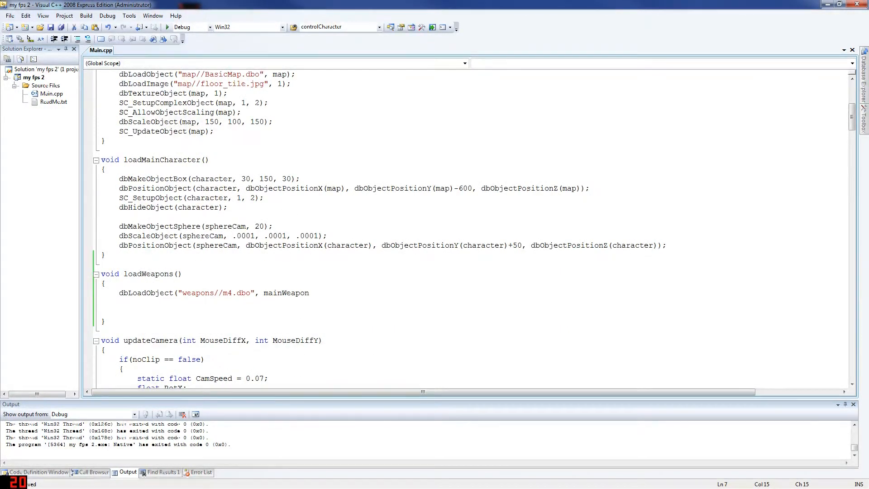
{"action": "type", "text": ";"}
Step: Close the m4 load call and add dbScaleObject(mainWeapon, 100, 100, 100); below it
{"action": "key", "text": "Return"}
{"action": "type", "text": "dbS"}
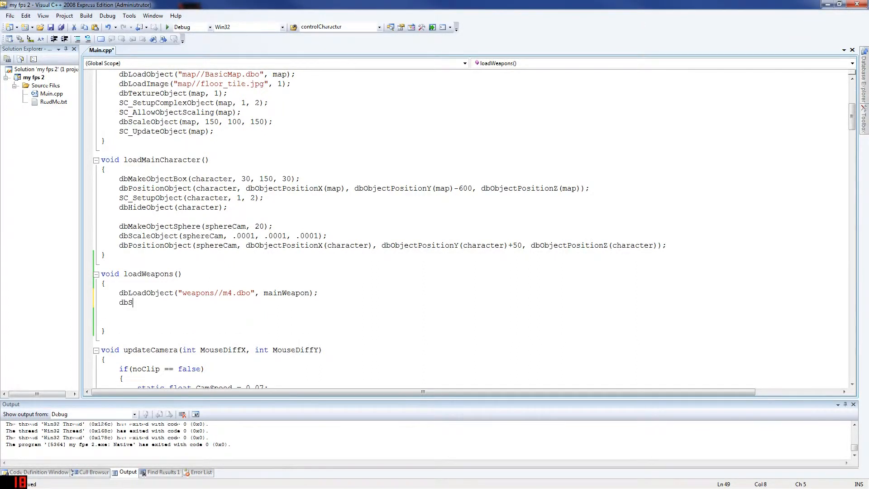
{"action": "type", "text": "caleObject"}
{"action": "type", "text": "("}
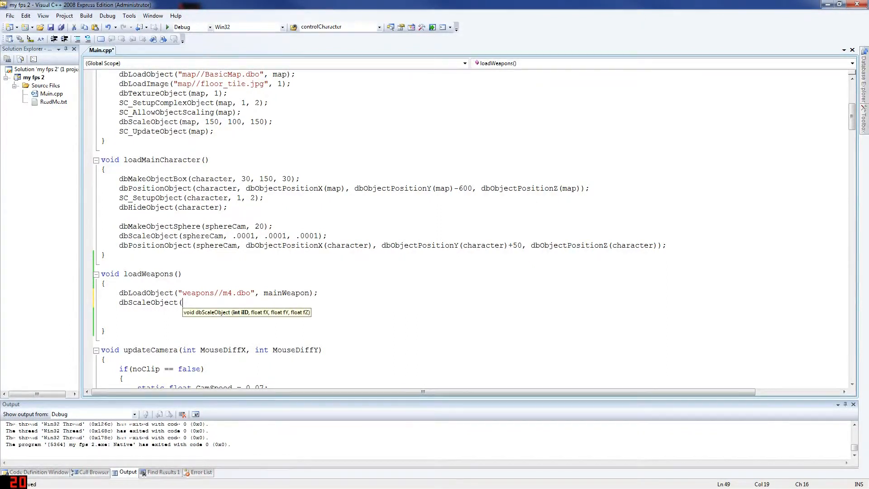
{"action": "type", "text": "mainWeapon"}
{"action": "type", "text": ", "}
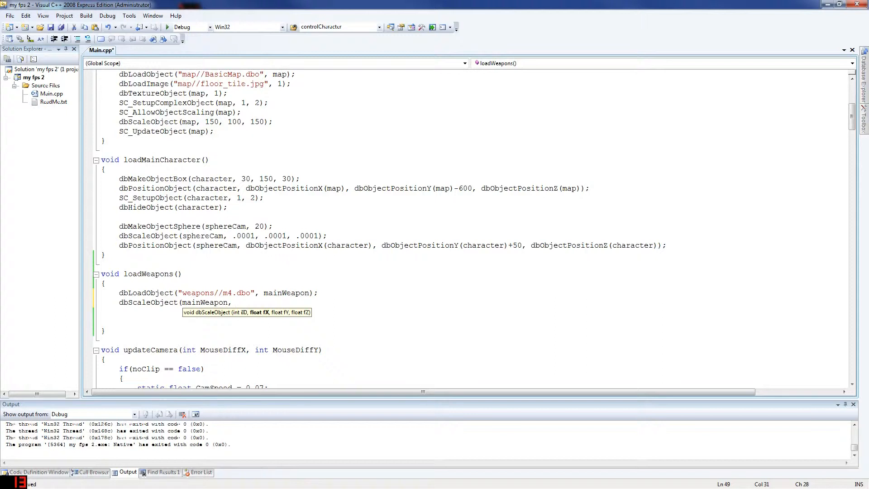
{"action": "type", "text": "100, 100, "}
{"action": "type", "text": " 100);"}
{"action": "key", "text": "Return"}
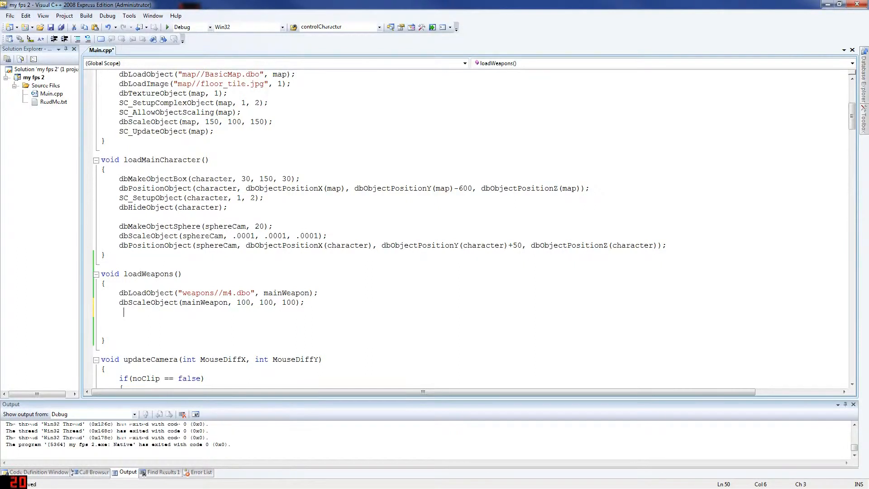
{"action": "key", "text": "Return"}
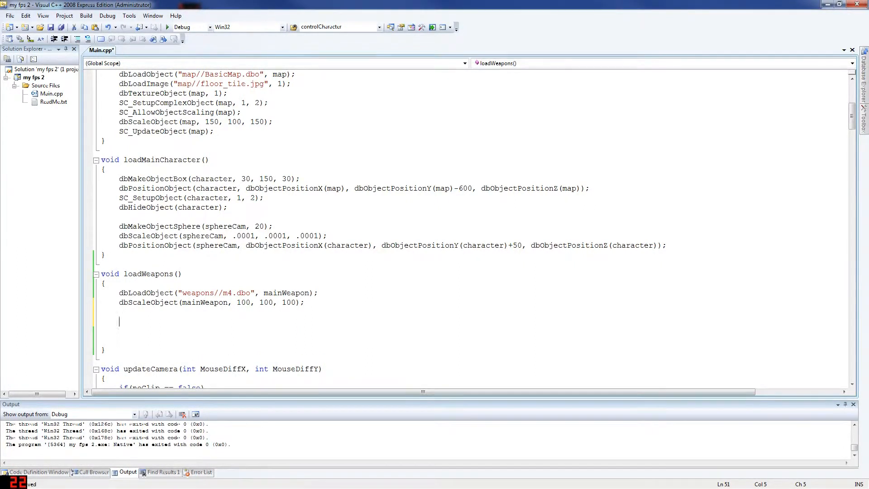
{"action": "type", "text": "int m4Bul"}
{"action": "type", "text": "let = 20;"}
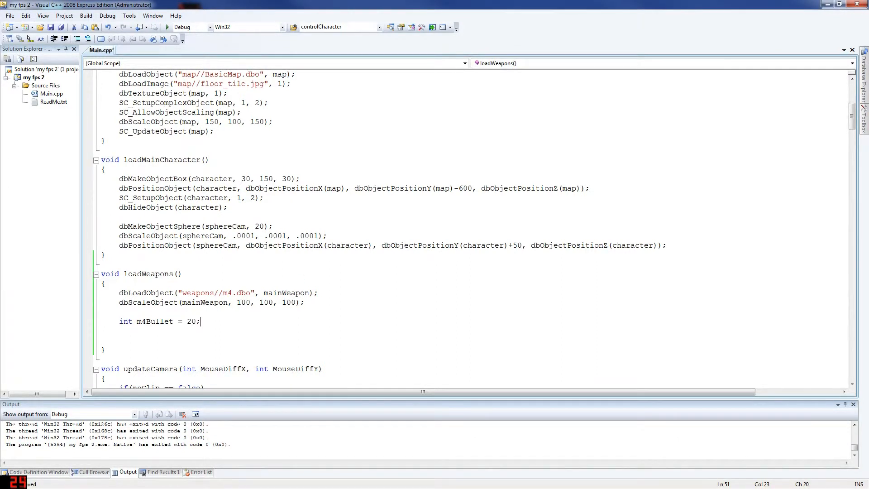
Step: Declare int bulletGraphics = 20 in loadWeapons() after the m4Bullet line
{"action": "key", "text": "Return"}
{"action": "type", "text": "int "}
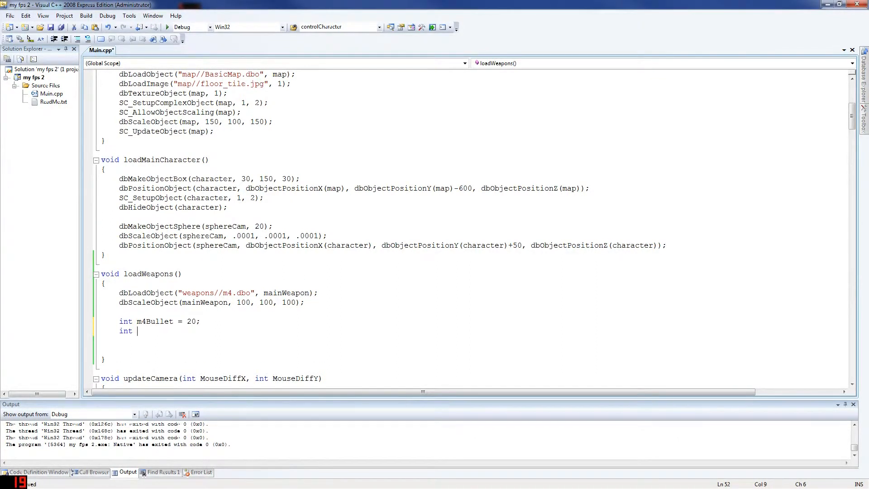
{"action": "type", "text": "bul"}
{"action": "type", "text": "let"}
{"action": "type", "text": "Graphics "}
{"action": "type", "text": "=20"}
{"action": "type", "text": ";"}
{"action": "key", "text": "Return"}
{"action": "key", "text": "Return"}
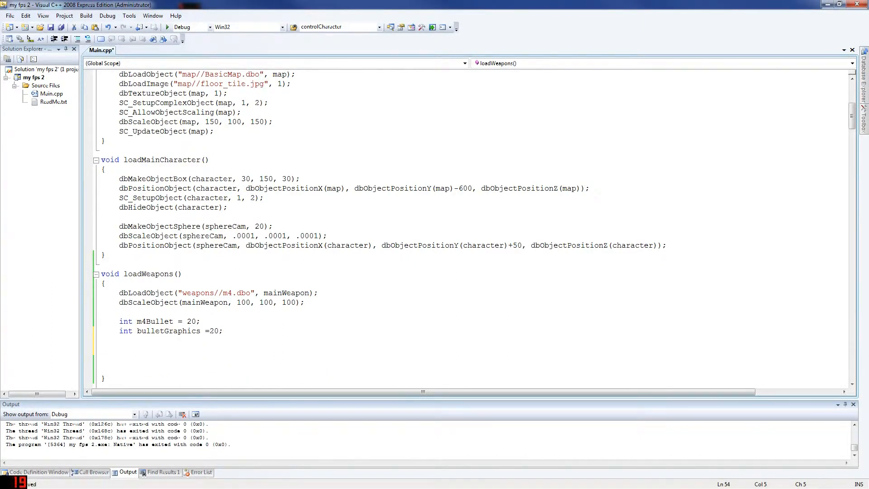
{"action": "type", "text": "dbLoad"}
Step: Duplicate the m4.dbo dbLoadObject line and retarget it to weapons//bullet.dbo loaded into bullet
{"action": "left_click_drag", "start_coordinate": [318, 292], "coordinate": [120, 293]}
{"action": "key", "text": "ctrl+c"}
{"action": "double_click", "coordinate": [132, 350]}
{"action": "key", "text": "ctrl+v"}
{"action": "double_click", "coordinate": [197, 350]}
{"action": "double_click", "coordinate": [227, 350]}
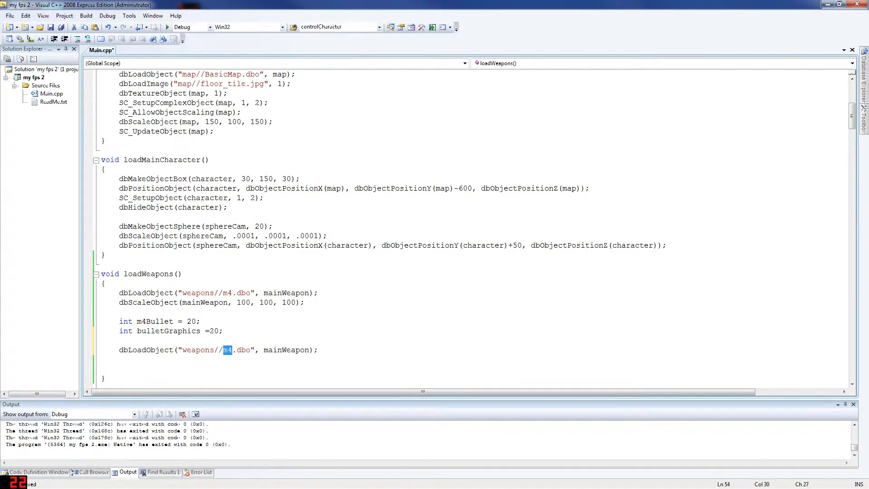
{"action": "type", "text": "bullet"}
{"action": "key", "text": "ctrl+s"}
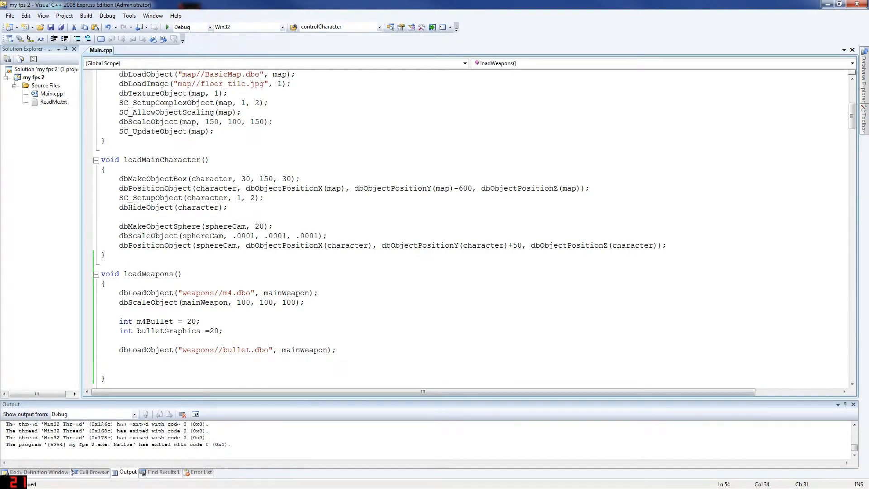
{"action": "double_click", "coordinate": [305, 350]}
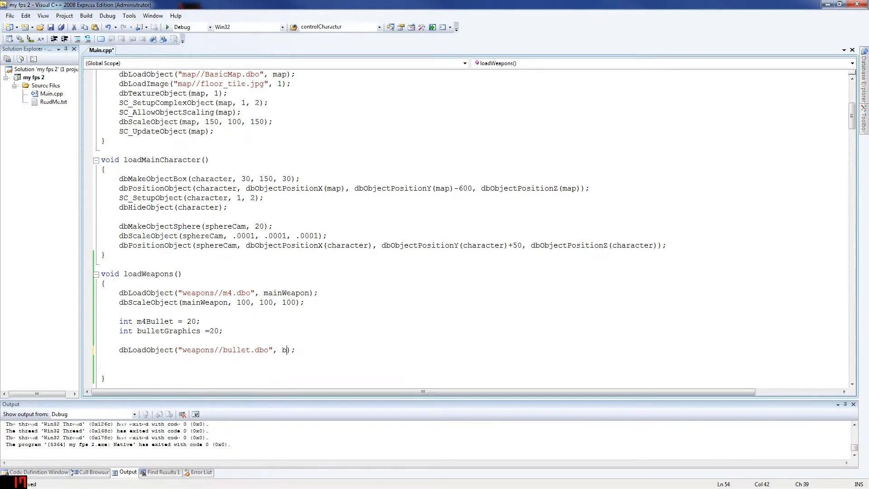
{"action": "type", "text": "bullet"}
{"action": "scroll", "coordinate": [305, 271], "scroll_direction": "up", "scroll_amount": 7}
{"action": "scroll", "coordinate": [305, 273], "scroll_direction": "up", "scroll_amount": 3}
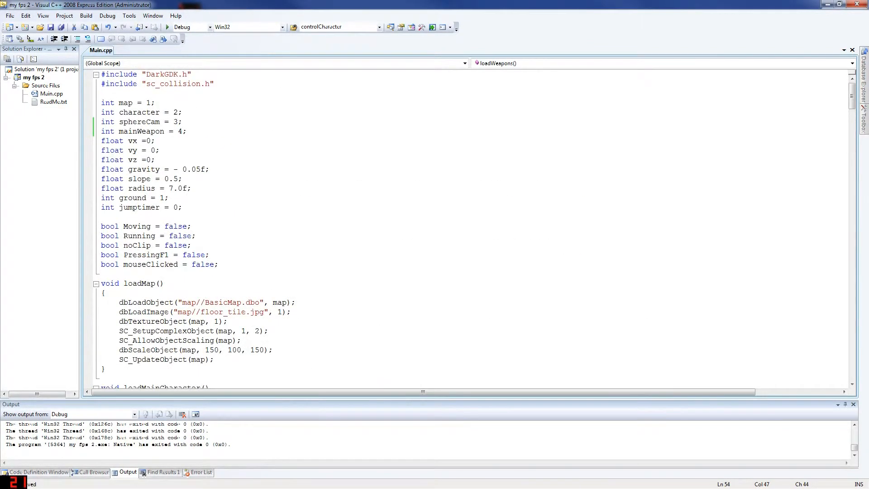
Step: Add global int bullet = 5 below int mainWeapon = 4 and save Main.cpp
{"action": "left_click", "coordinate": [187, 131]}
{"action": "key", "text": "Return"}
{"action": "type", "text": "int bullet = "}
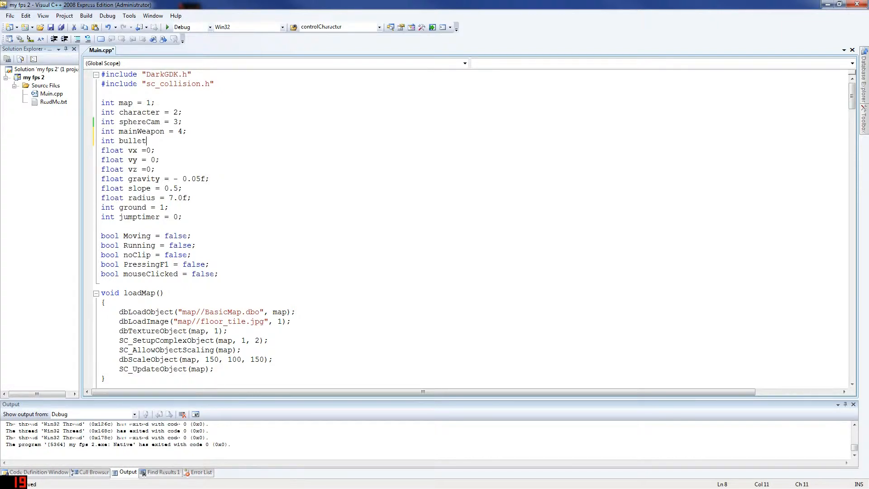
{"action": "type", "text": "5;"}
{"action": "key", "text": "ctrl+s"}
{"action": "scroll", "coordinate": [435, 237], "scroll_direction": "down", "scroll_amount": 10}
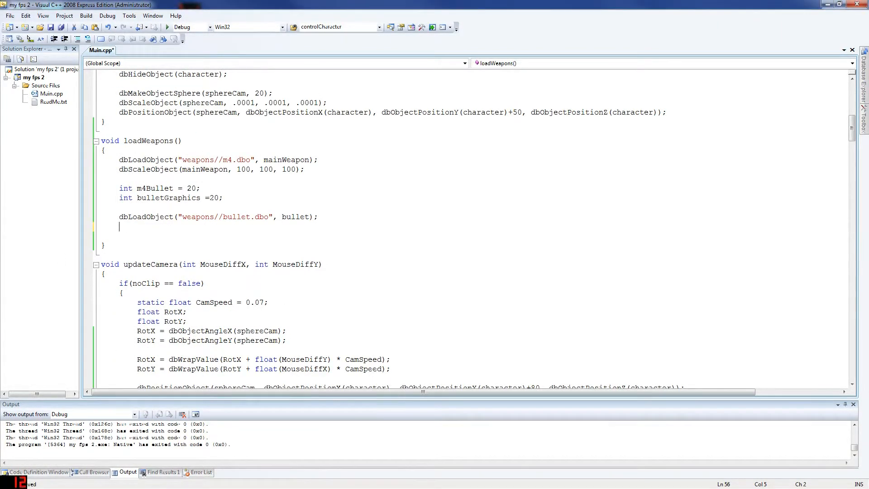
Step: Write an empty for(int i = 0; i < 20; i++) loop with braces after the bullet loading line
{"action": "key", "text": "Return"}
{"action": "type", "text": "fo()"}
{"action": "key", "text": "Left"}
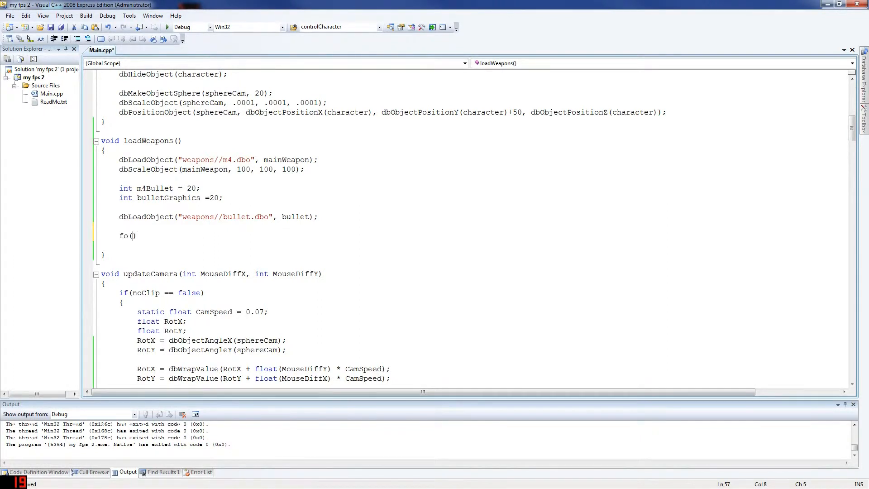
{"action": "type", "text": "r"}
{"action": "key", "text": "Right"}
{"action": "type", "text": "int i ="}
{"action": "type", "text": " 0"}
{"action": "type", "text": "; i < "}
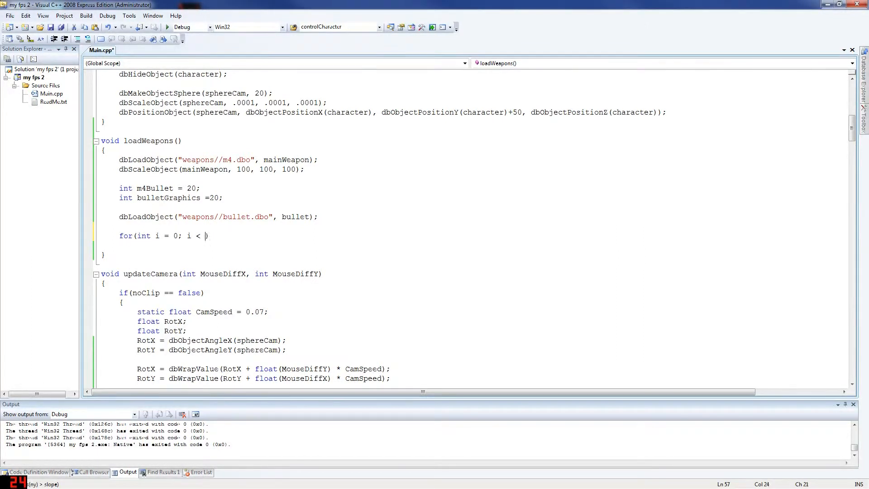
{"action": "type", "text": "20;"}
{"action": "type", "text": " i"}
{"action": "type", "text": "++"}
{"action": "key", "text": "End"}
{"action": "key", "text": "Return"}
{"action": "type", "text": "{"}
{"action": "key", "text": "Return"}
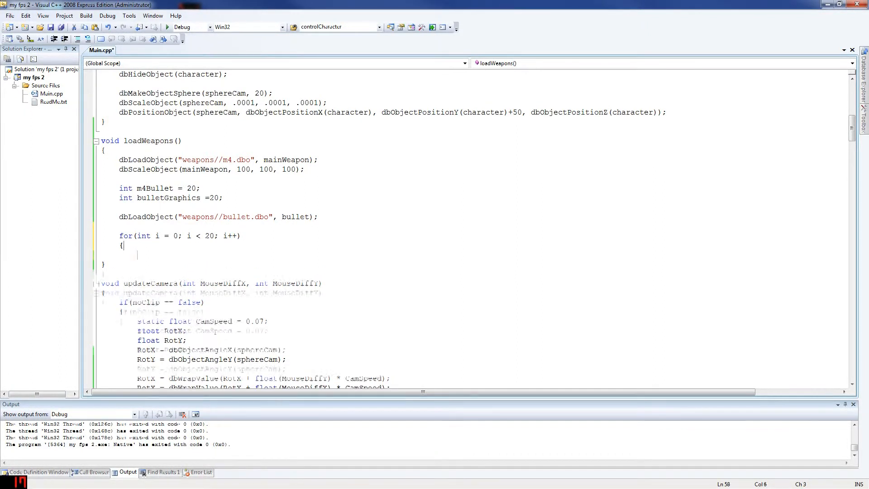
{"action": "key", "text": "Return"}
{"action": "key", "text": "Return"}
{"action": "key", "text": "Return"}
{"action": "type", "text": "}"}
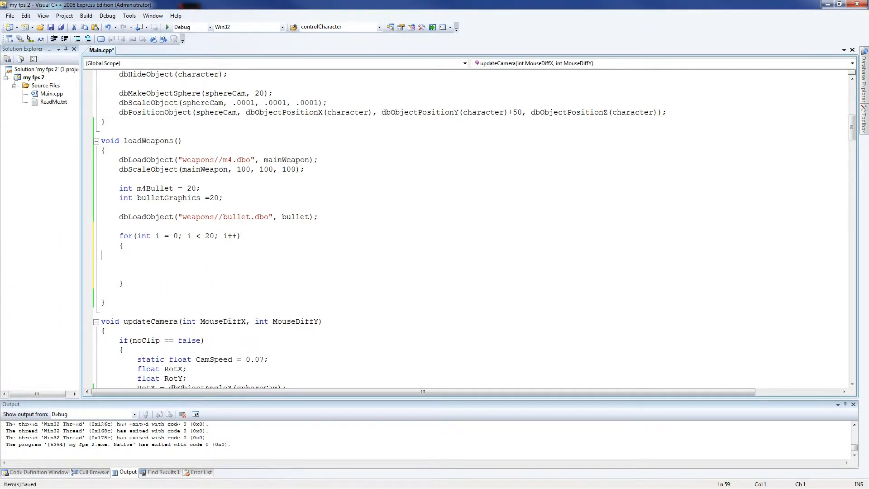
{"action": "key", "text": "Up"}
{"action": "key", "text": "Up"}
{"action": "key", "text": "Up"}
{"action": "key", "text": "Tab"}
{"action": "key", "text": "ctrl+s"}
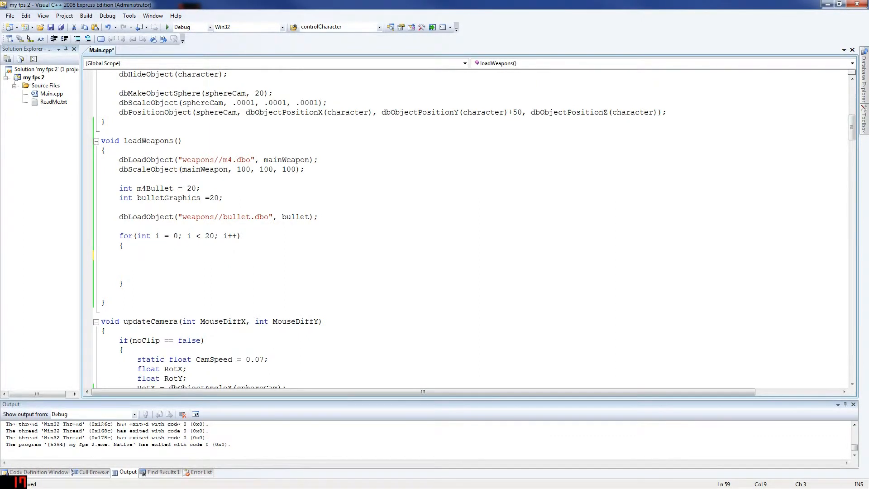
{"action": "type", "text": "m4"}
{"action": "type", "text": "B"}
Step: Write while(dbObjectExist(m4Bullet)) with an opened brace block inside the for loop
{"action": "key", "text": "BackSpace"}
{"action": "key", "text": "BackSpace"}
{"action": "key", "text": "BackSpace"}
{"action": "type", "text": "while"}
{"action": "type", "text": "("}
{"action": "type", "text": "dbOb"}
{"action": "type", "text": "jec"}
{"action": "type", "text": "tExist"}
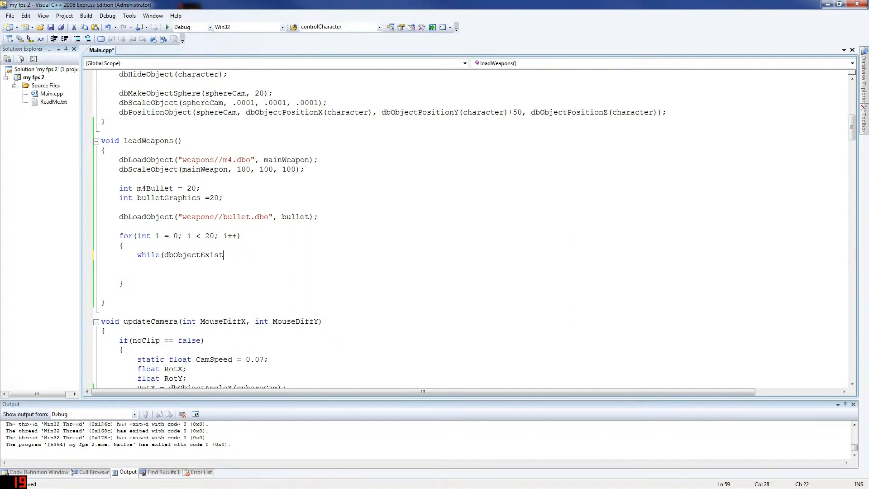
{"action": "type", "text": "("}
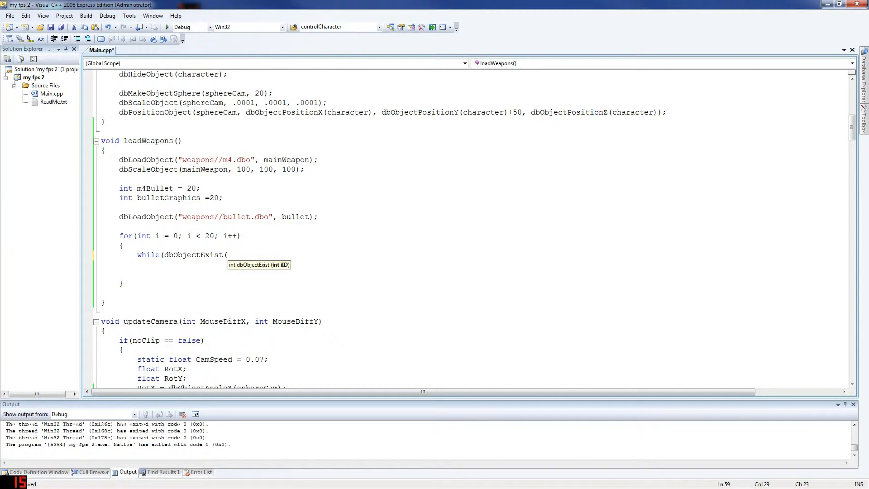
{"action": "type", "text": "m4bu"}
{"action": "key", "text": "BackSpace"}
{"action": "key", "text": "BackSpace"}
{"action": "type", "text": "Bullet"}
{"action": "type", "text": "))"}
{"action": "key", "text": "Return"}
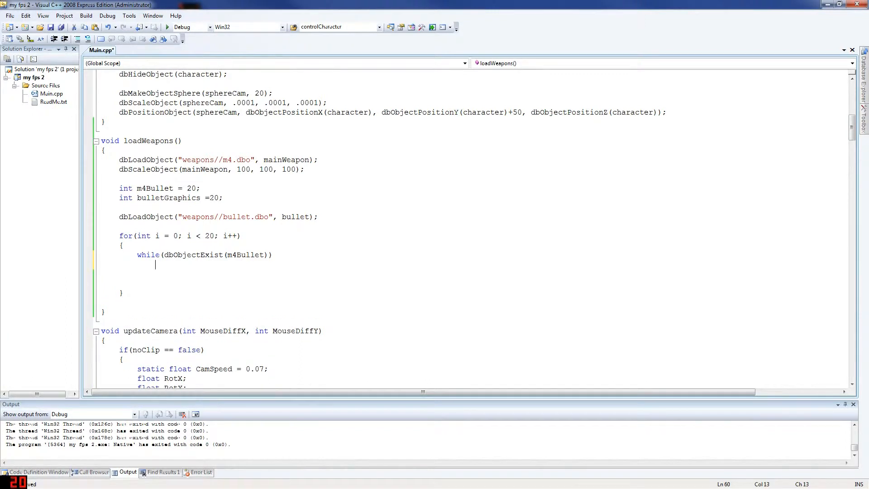
{"action": "type", "text": "{"}
{"action": "key", "text": "Return"}
{"action": "key", "text": "Return"}
{"action": "key", "text": "Return"}
{"action": "type", "text": "}"}
{"action": "key", "text": "Up"}
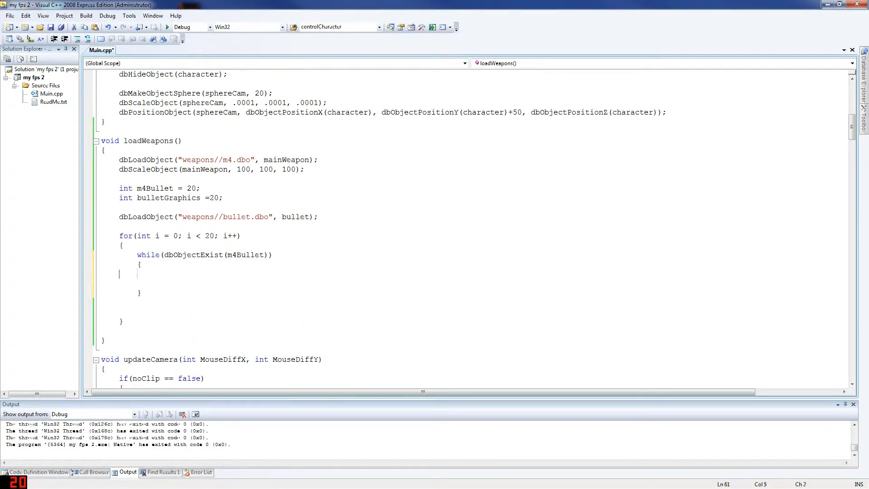
{"action": "type", "text": "m4Bullet"}
{"action": "type", "text": "++;"}
Step: Put m4Bullet++; in the while body, tidy the block and continue after its closing brace
{"action": "key", "text": "Down"}
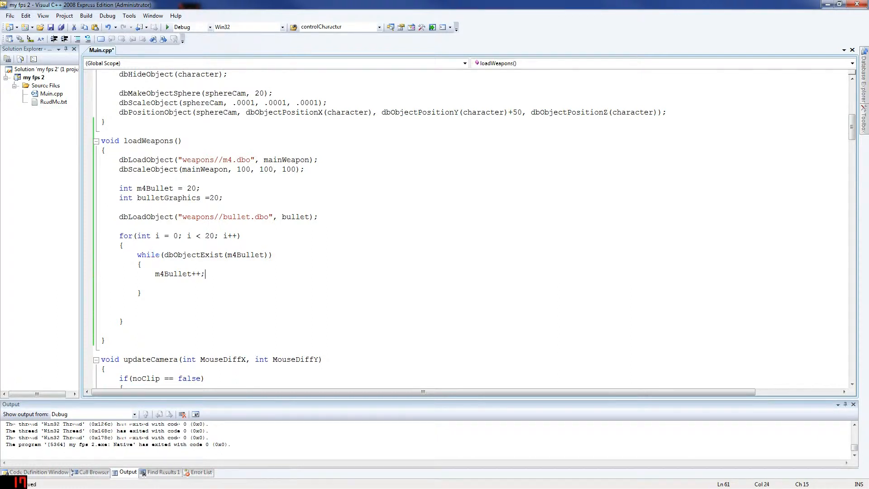
{"action": "key", "text": "BackSpace"}
{"action": "key", "text": "Return"}
{"action": "type", "text": "m4Bu"}
{"action": "key", "text": "ctrl+z"}
{"action": "key", "text": "Down"}
{"action": "key", "text": "End"}
{"action": "key", "text": "Return"}
{"action": "type", "text": "dbMake"}
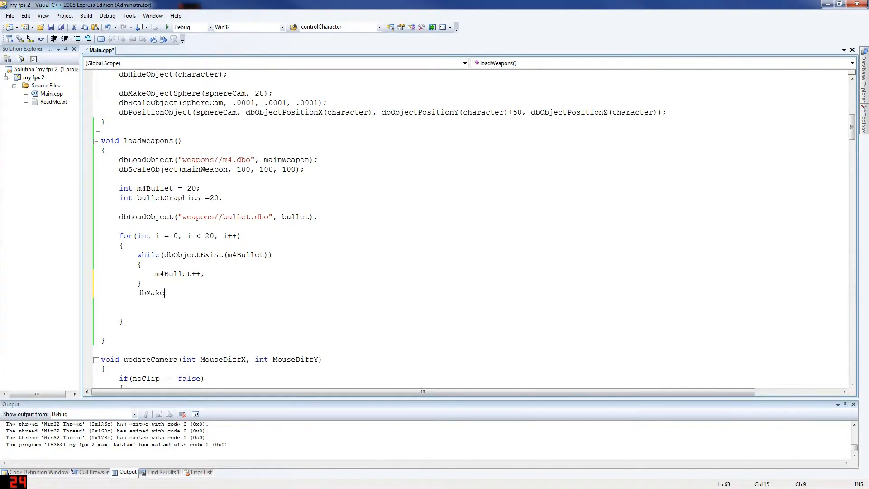
{"action": "type", "text": "ObjectSph"}
{"action": "type", "text": "ere ("}
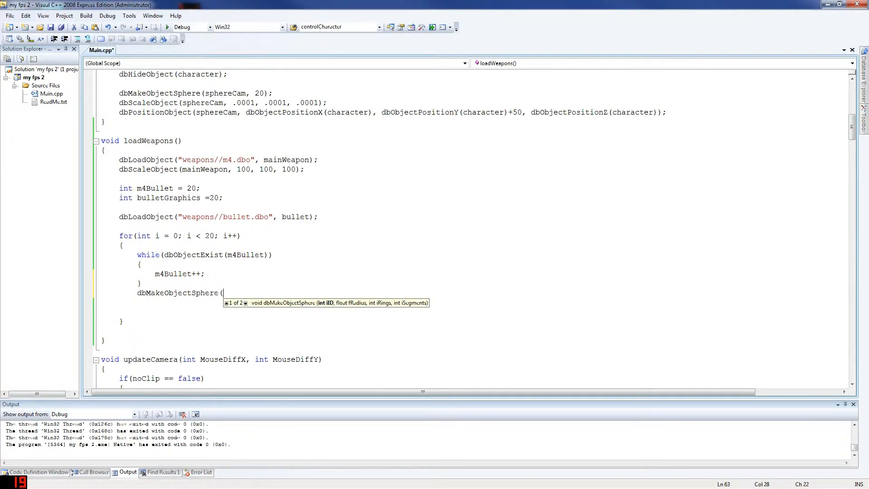
{"action": "type", "text": "m4"}
{"action": "type", "text": "B"}
{"action": "type", "text": "ullet("}
Step: Add dbMakeObjectSphere(m4Bullet, 3); after the while loop and save Main.cpp
{"action": "key", "text": "BackSpace"}
{"action": "type", "text": ", 3);"}
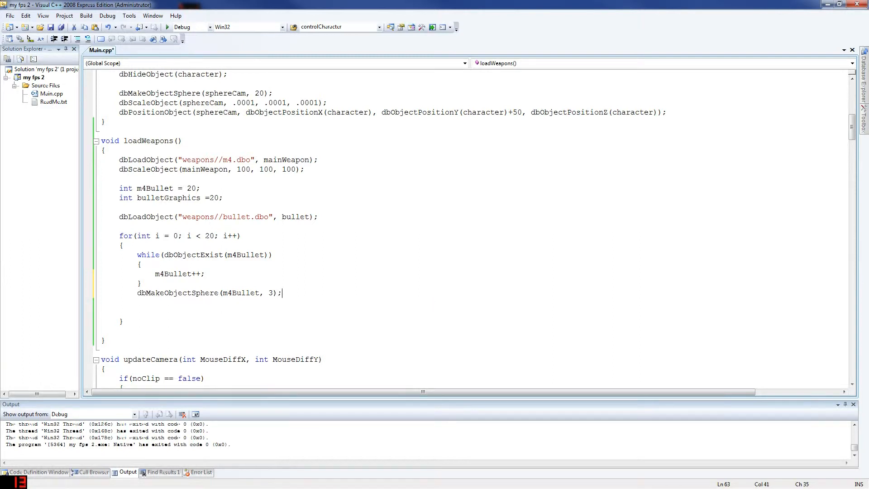
{"action": "key", "text": "ctrl+s"}
{"action": "key", "text": "Return"}
{"action": "key", "text": "Return"}
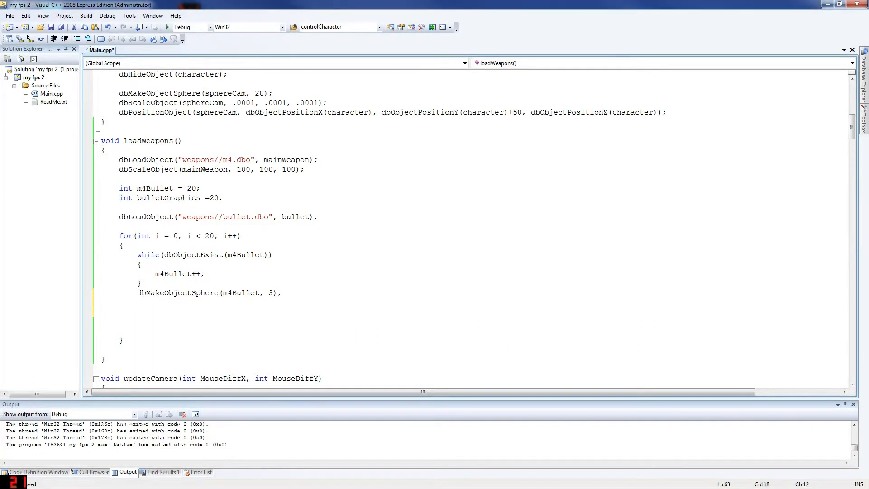
{"action": "key", "text": "Home"}
{"action": "type", "text": "while"}
Step: Paste a copy of the while block and change its condition and increment to bulletGraphic
{"action": "key", "text": "shift+Up"}
{"action": "key", "text": "shift+Up"}
{"action": "key", "text": "shift+Up"}
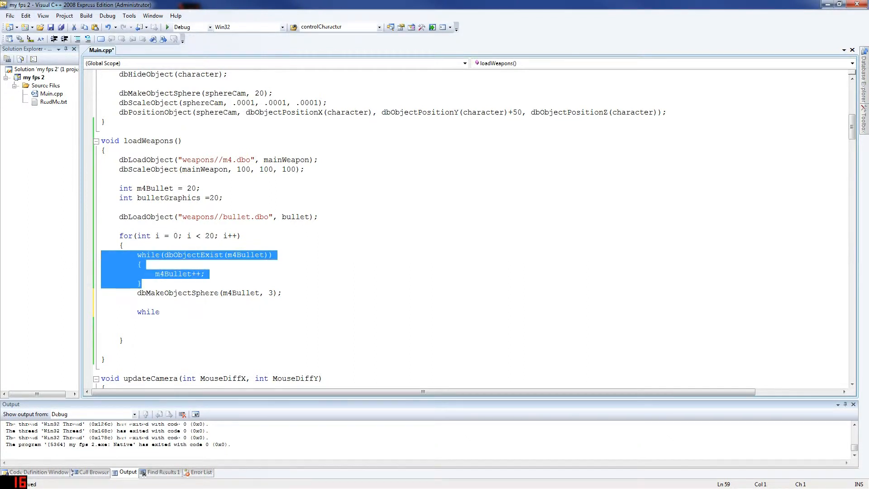
{"action": "key", "text": "shift+Down"}
{"action": "key", "text": "shift+Down"}
{"action": "key", "text": "shift+Down"}
{"action": "key", "text": "shift+Home"}
{"action": "key", "text": "ctrl+v"}
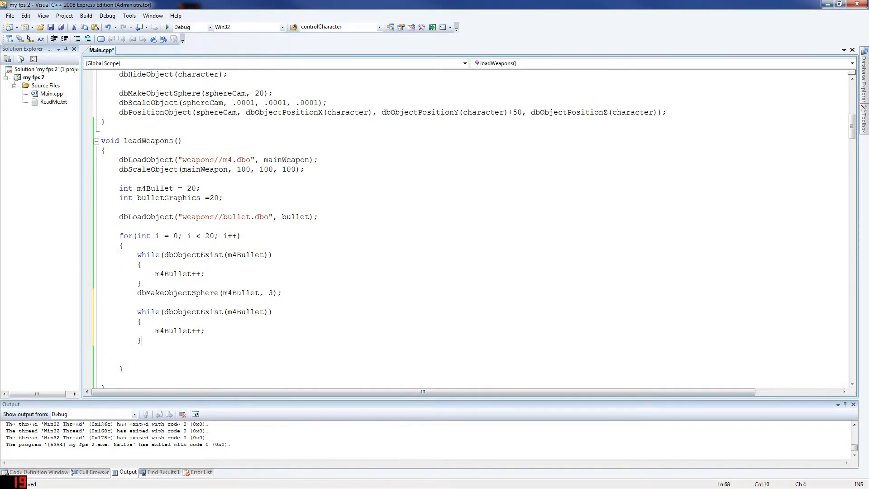
{"action": "double_click", "coordinate": [246, 311]}
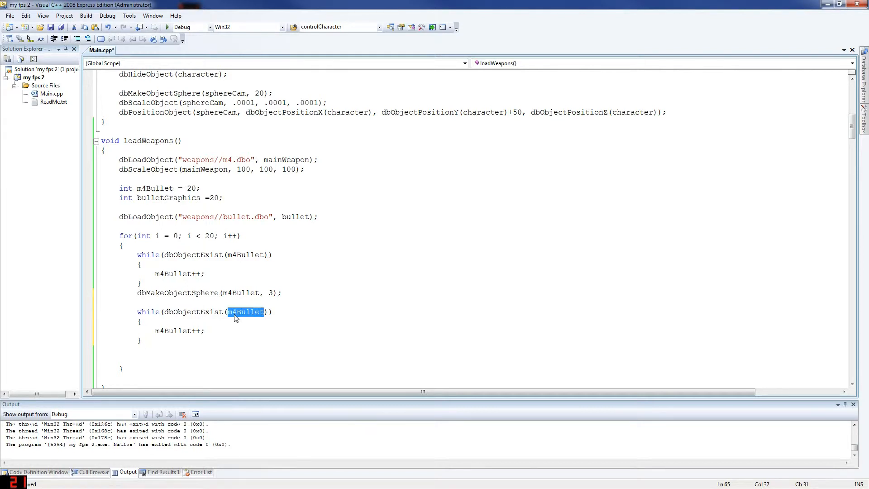
{"action": "type", "text": "bulletGraphics"}
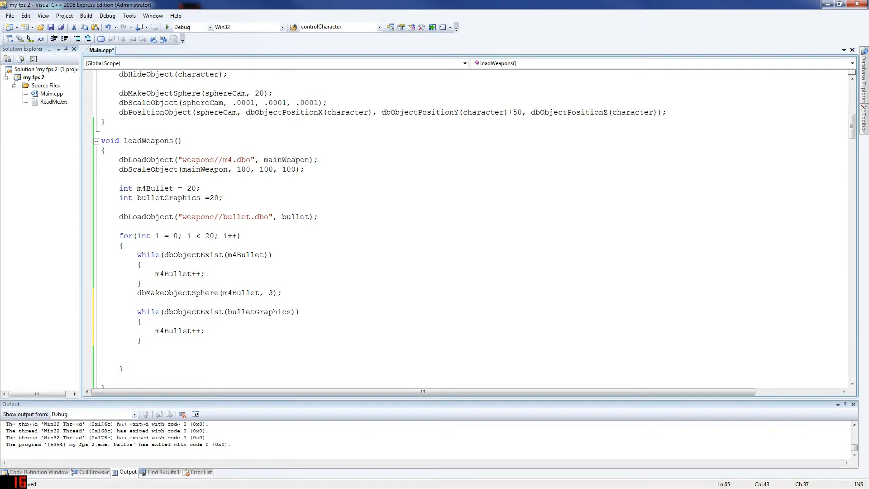
{"action": "left_click", "coordinate": [206, 331]}
{"action": "scroll", "coordinate": [408, 273], "scroll_direction": "down", "scroll_amount": 1}
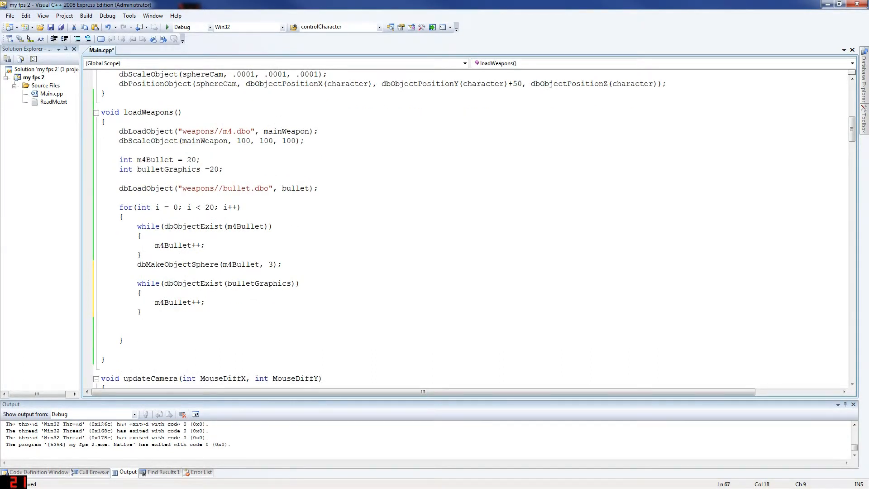
{"action": "double_click", "coordinate": [169, 302]}
{"action": "type", "text": "bullet"}
{"action": "type", "text": "Gra"}
Step: Rename the bulletGraphics declaration to bulletGraphic and continue after the second loop
{"action": "left_click", "coordinate": [200, 169]}
{"action": "key", "text": "BackSpace"}
{"action": "type", "text": "phic"}
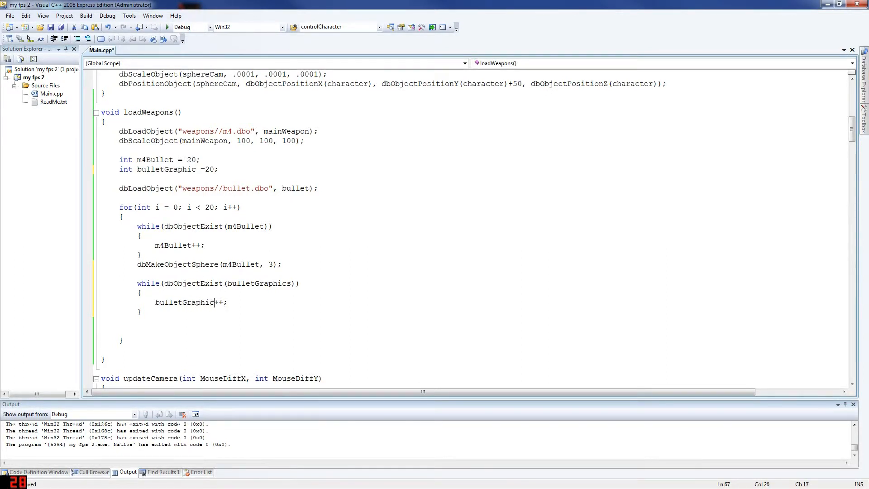
{"action": "left_click", "coordinate": [146, 311]}
{"action": "key", "text": "Return"}
{"action": "type", "text": "dbC"}
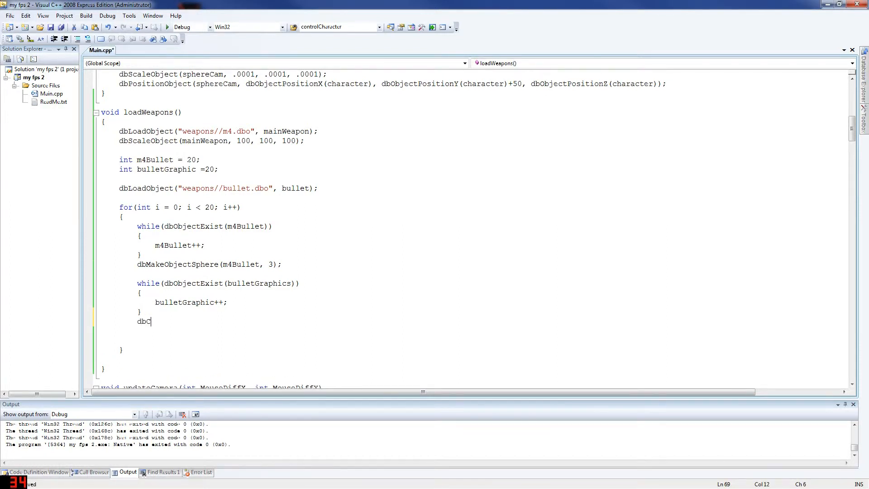
{"action": "type", "text": "loneObject("}
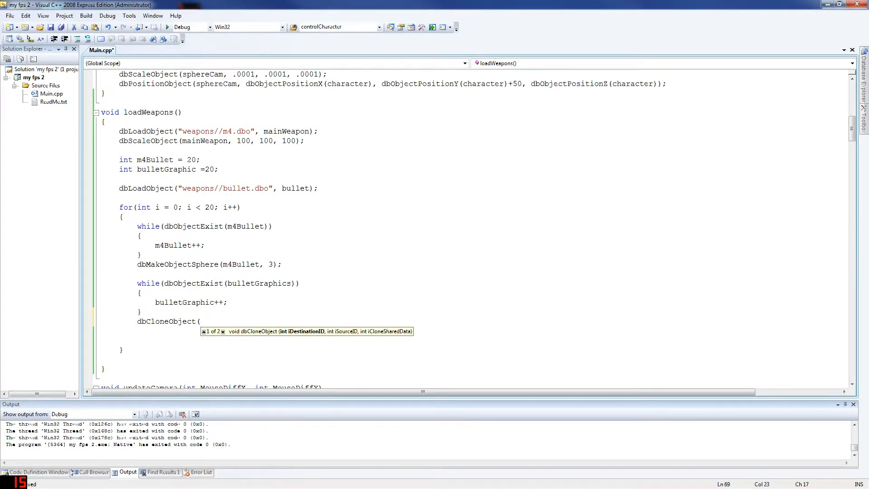
{"action": "type", "text": "bullet"}
{"action": "type", "text": ","}
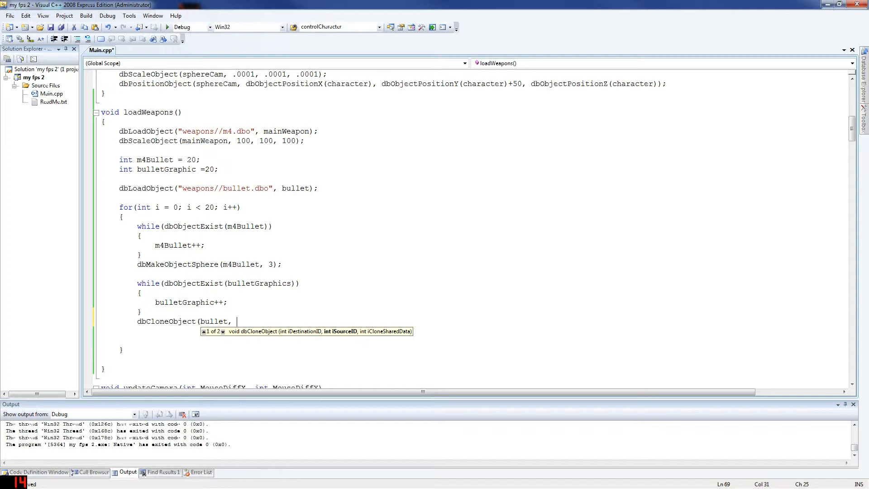
Step: Add dbCloneObject(bulletGraphic, bullet); after the second while loop and save Main.cpp
{"action": "key", "text": "BackSpace"}
{"action": "key", "text": "BackSpace"}
{"action": "type", "text": "G"}
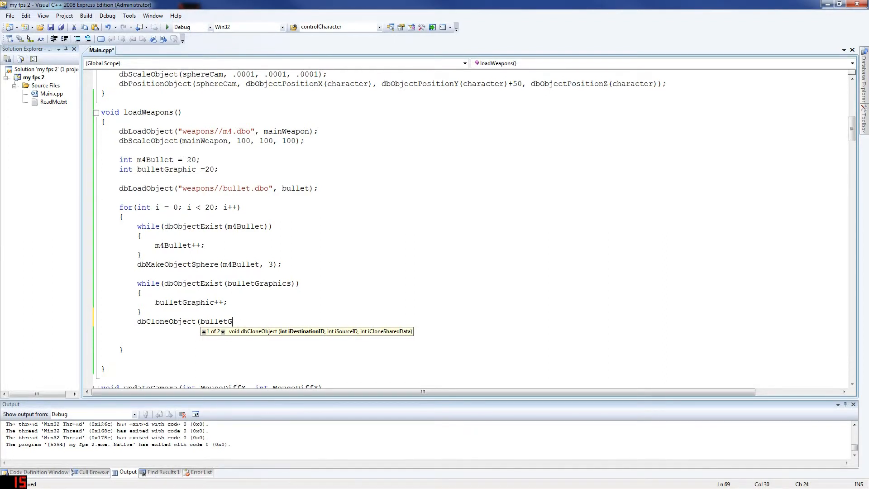
{"action": "type", "text": "raphic"}
{"action": "type", "text": ", bullet"}
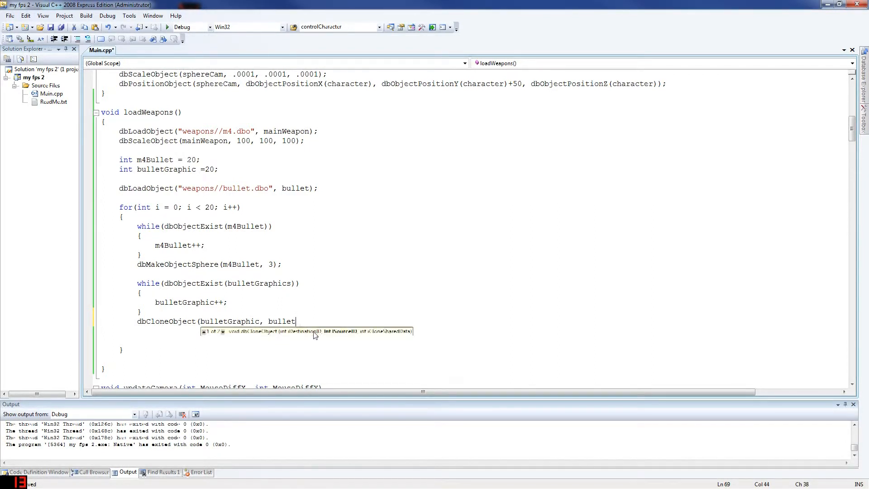
{"action": "type", "text": ");"}
{"action": "key", "text": "ctrl+s"}
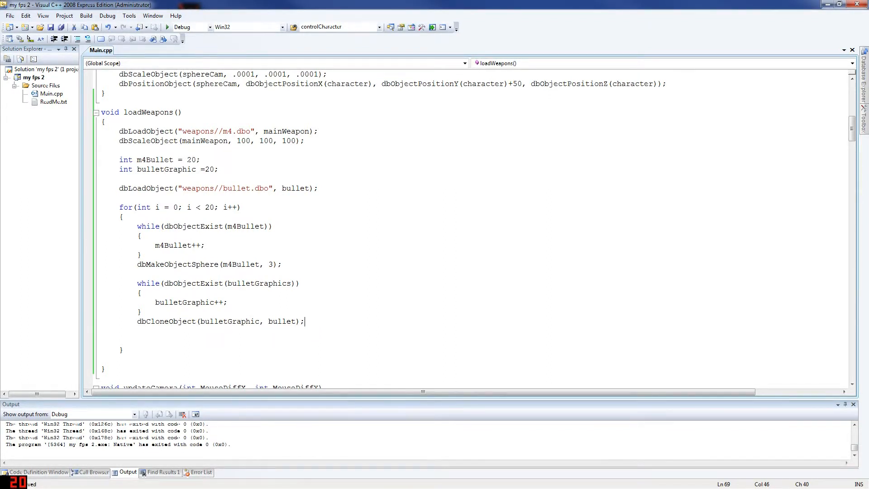
{"action": "key", "text": "Return"}
{"action": "key", "text": "Return"}
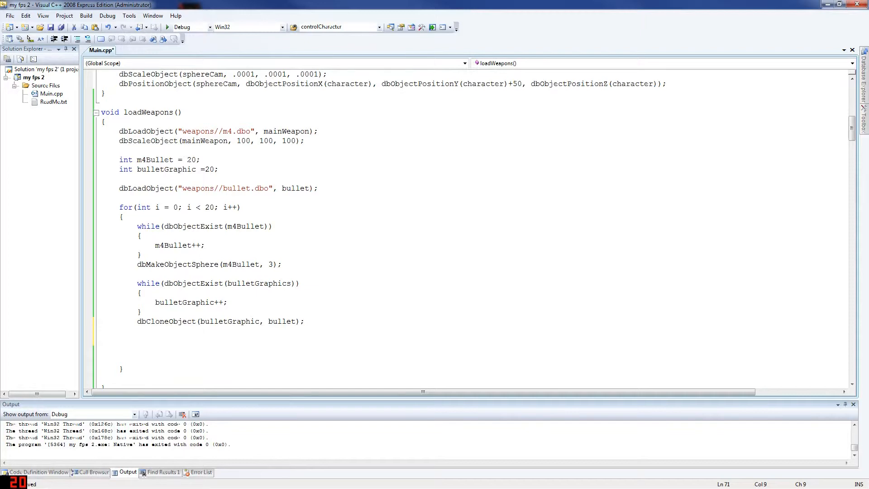
{"action": "scroll", "coordinate": [435, 238], "scroll_direction": "down", "scroll_amount": 3}
{"action": "scroll", "coordinate": [435, 238], "scroll_direction": "up", "scroll_amount": 12}
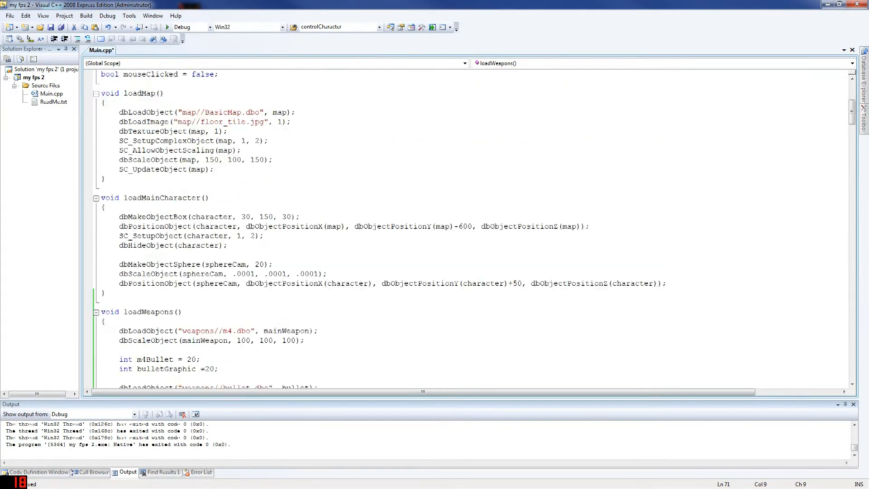
{"action": "scroll", "coordinate": [435, 237], "scroll_direction": "up", "scroll_amount": 6}
{"action": "scroll", "coordinate": [435, 238], "scroll_direction": "down", "scroll_amount": 4}
{"action": "scroll", "coordinate": [435, 238], "scroll_direction": "up", "scroll_amount": 6}
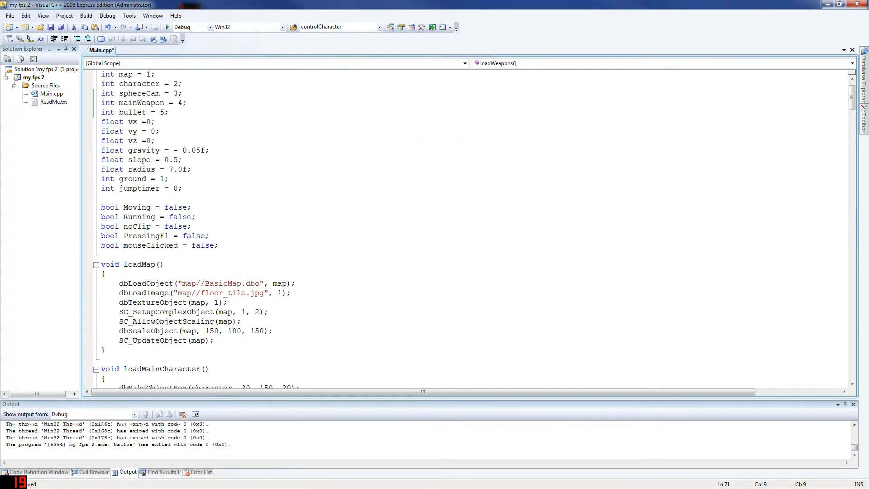
Step: Declare global int bullet[20][5]; just above loadMap() and save Main.cpp
{"action": "left_click", "coordinate": [136, 255]}
{"action": "key", "text": "Return"}
{"action": "key", "text": "Return"}
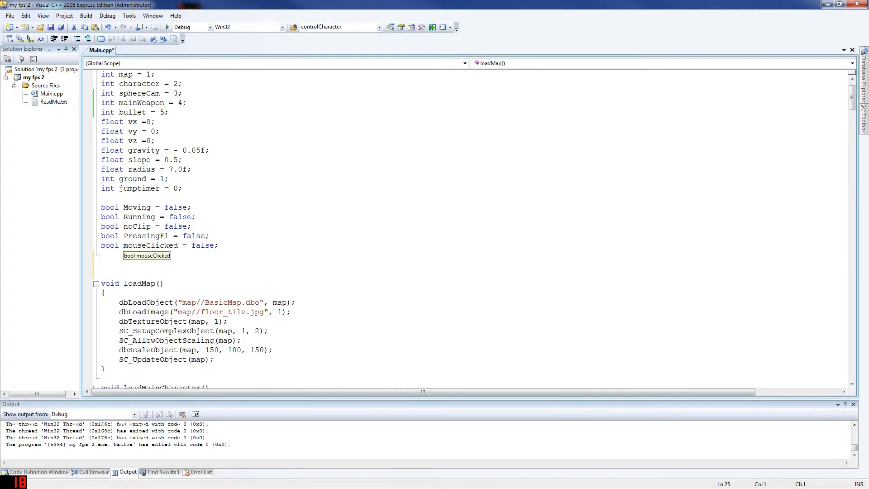
{"action": "type", "text": "intn"}
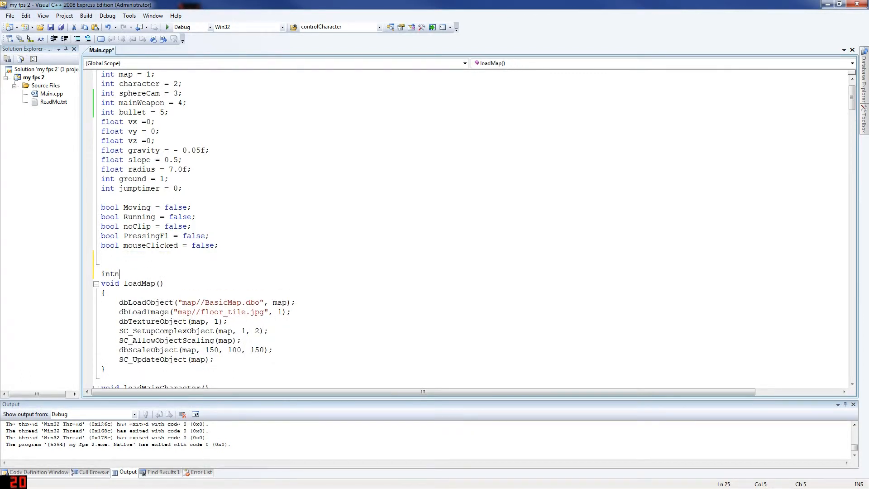
{"action": "type", "text": "bullet"}
{"action": "key", "text": "BackSpace"}
{"action": "key", "text": "BackSpace"}
{"action": "key", "text": "BackSpace"}
{"action": "type", "text": "bullet"}
{"action": "type", "text": "[20]"}
{"action": "type", "text": "["}
{"action": "type", "text": "5];"}
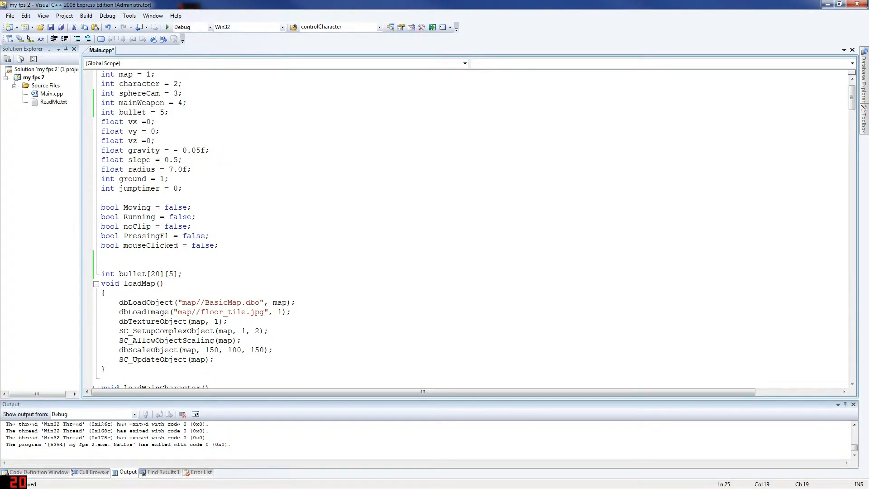
{"action": "key", "text": "ctrl+s"}
{"action": "scroll", "coordinate": [434, 237], "scroll_direction": "down", "scroll_amount": 3}
{"action": "scroll", "coordinate": [435, 237], "scroll_direction": "up", "scroll_amount": 2}
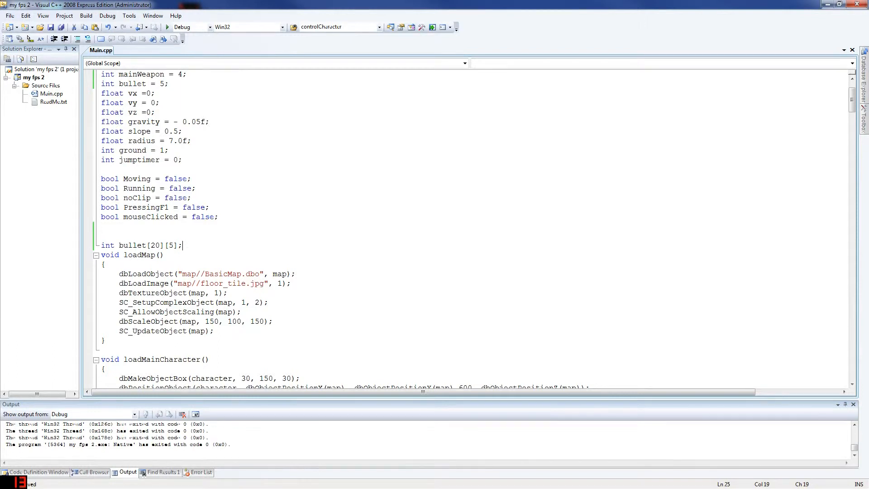
Step: Change the global array declaration to read int bullets[20][5];
{"action": "key", "text": "Left"}
{"action": "key", "text": "Left"}
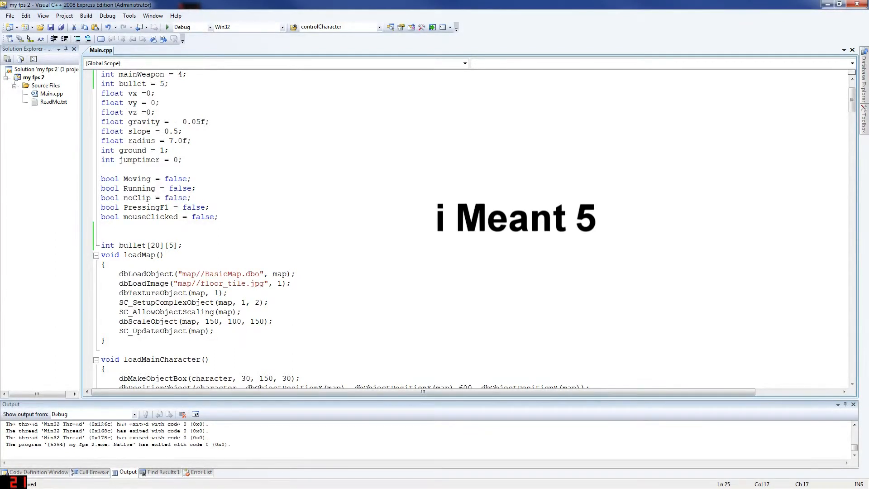
{"action": "key", "text": "Right"}
{"action": "key", "text": "Right"}
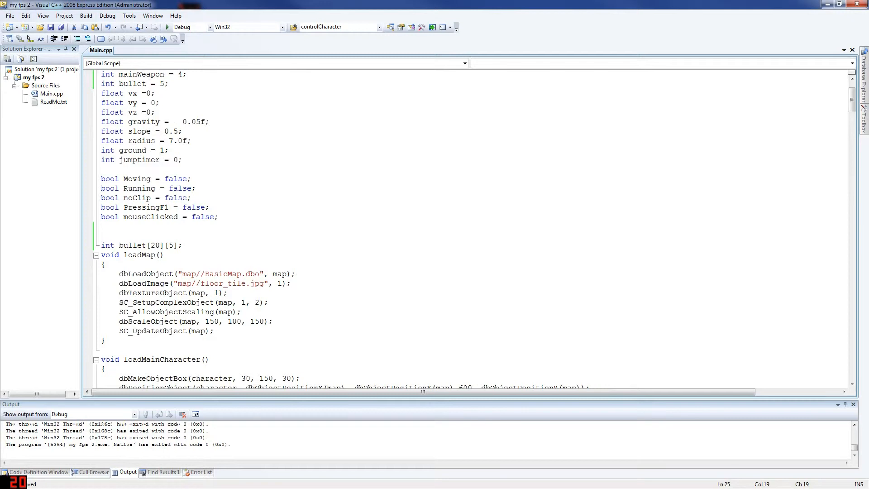
{"action": "left_click", "coordinate": [125, 245]}
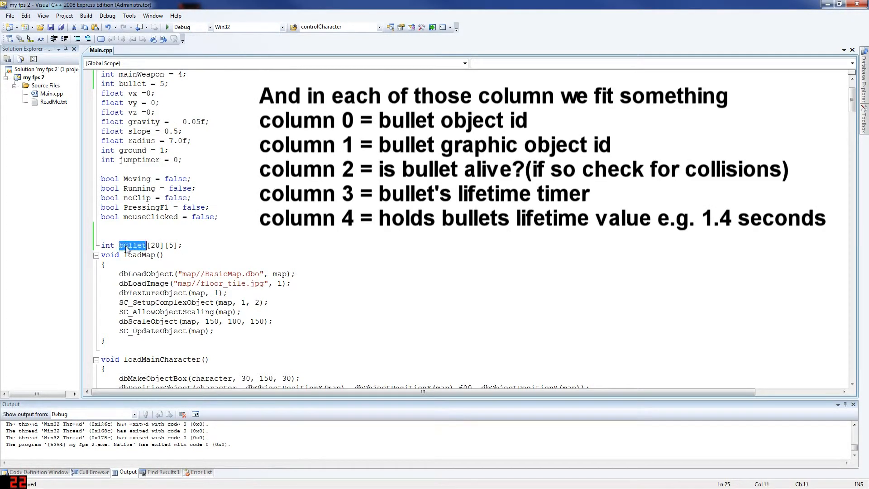
{"action": "key", "text": "Left"}
{"action": "type", "text": "s"}
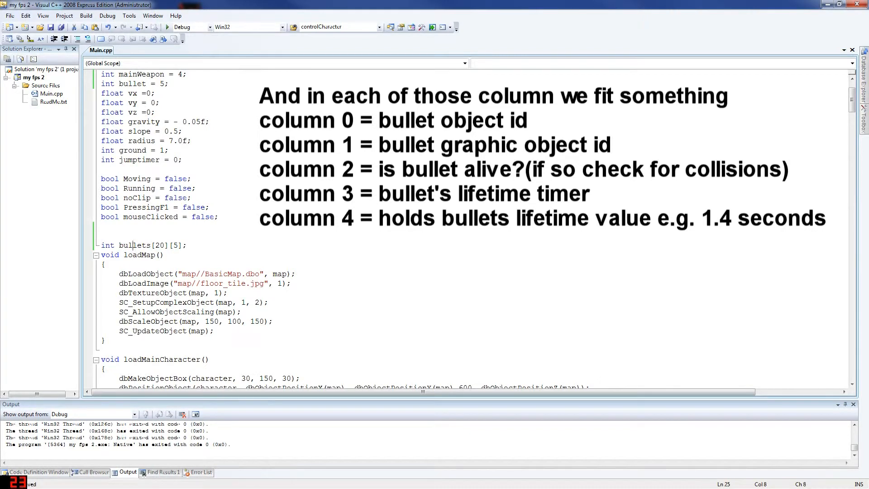
{"action": "key", "text": "ctrl+shift+Left"}
{"action": "left_click", "coordinate": [185, 245]}
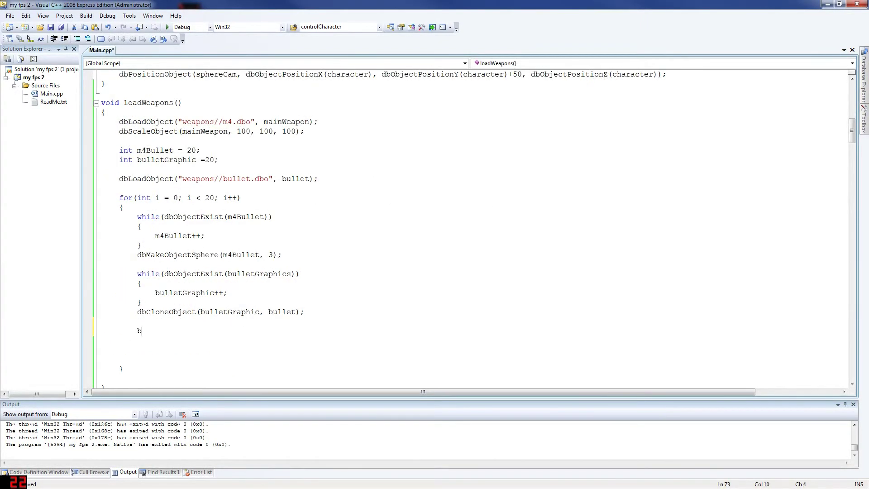
{"action": "type", "text": "bullets"}
{"action": "type", "text": "["}
{"action": "type", "text": "i]["}
Step: Write bullets[i][0] = m4Bullet; inside the for loop and save
{"action": "key", "text": "Left"}
{"action": "type", "text": "0"}
{"action": "key", "text": "End"}
{"action": "type", "text": "= m4"}
{"action": "type", "text": "Bullet"}
{"action": "type", "text": ";"}
{"action": "key", "text": "ctrl+s"}
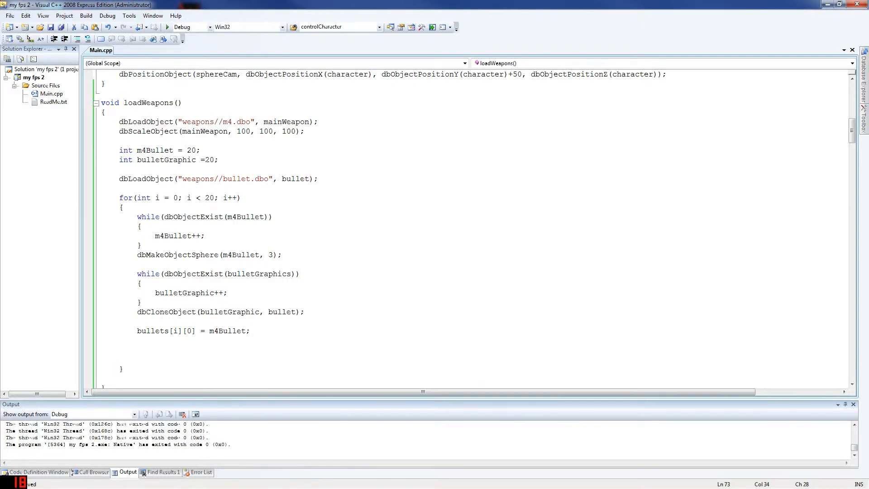
{"action": "key", "text": "Return"}
Step: Copy the bullets[i][0] text and edit a pasted copy into bullets[i][1] = bulletGraphic;
{"action": "key", "text": "shift+Left"}
{"action": "key", "text": "shift+Left"}
{"action": "key", "text": "shift+Left"}
{"action": "key", "text": "shift+Home"}
{"action": "key", "text": "ctrl+c"}
{"action": "key", "text": "Down"}
{"action": "key", "text": "Up"}
{"action": "key", "text": "ctrl+shift+Right"}
{"action": "key", "text": "ctrl+shift+Right"}
{"action": "key", "text": "ctrl+shift+Right"}
{"action": "key", "text": "ctrl+c"}
{"action": "key", "text": "Down"}
{"action": "key", "text": "ctrl+v"}
{"action": "key", "text": "Left"}
{"action": "key", "text": "BackSpace"}
{"action": "type", "text": "1"}
{"action": "type", "text": "= "}
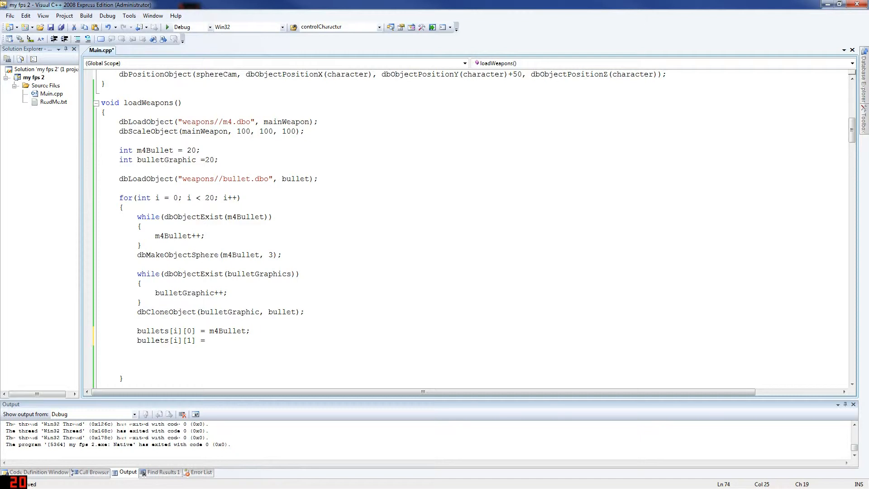
{"action": "type", "text": "bulletGrao"}
{"action": "key", "text": "BackSpace"}
{"action": "key", "text": "BackSpace"}
{"action": "type", "text": "phic;"}
{"action": "key", "text": "Return"}
Step: Add bullets[i][2] = 0, bullets[i][3] = dbTimer() and bullets[i][4] = 800 assignments
{"action": "key", "text": "ctrl+v"}
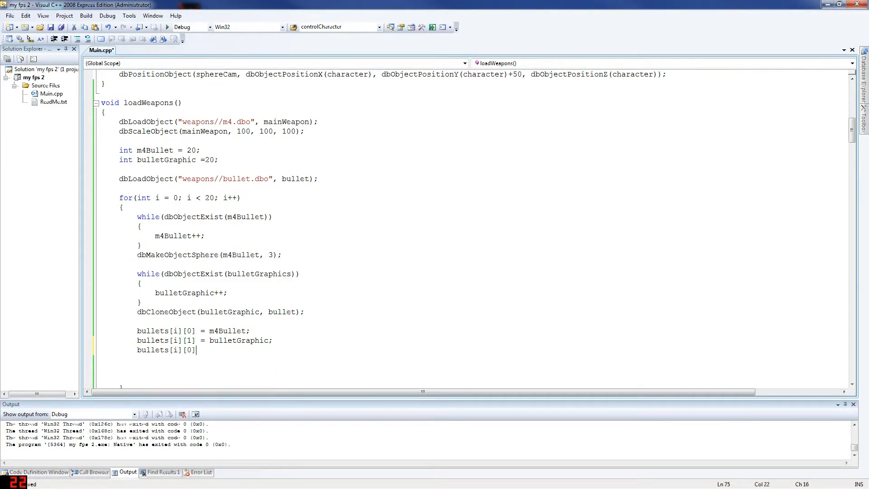
{"action": "key", "text": "BackSpace"}
{"action": "key", "text": "BackSpace"}
{"action": "type", "text": "2]"}
{"action": "type", "text": "="}
{"action": "type", "text": "0;"}
{"action": "key", "text": "ctrl+s"}
{"action": "key", "text": "Right"}
{"action": "key", "text": "End"}
{"action": "key", "text": "Return"}
{"action": "type", "text": "bullets[i][0]"}
{"action": "key", "text": "BackSpace"}
{"action": "key", "text": "BackSpace"}
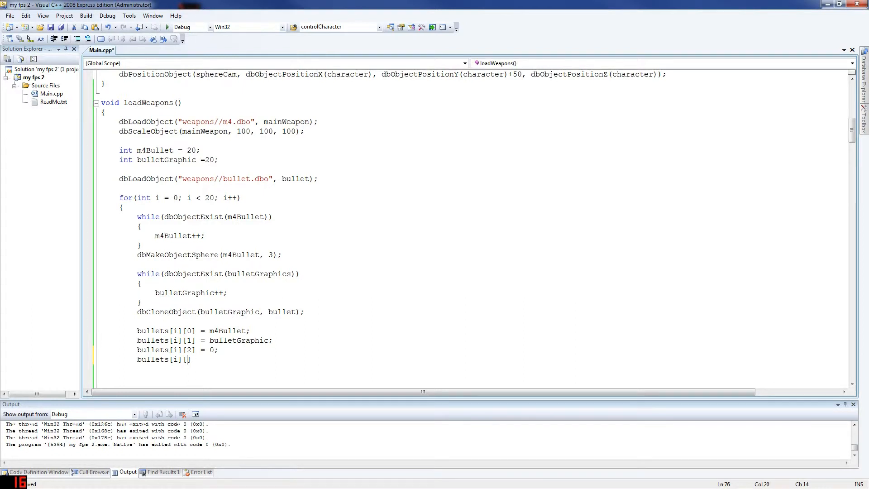
{"action": "type", "text": "3] = "}
{"action": "type", "text": "dbTimer"}
{"action": "type", "text": "()"}
{"action": "type", "text": ";"}
{"action": "key", "text": "Return"}
{"action": "type", "text": "bullets[i][0]"}
{"action": "key", "text": "BackSpace"}
{"action": "type", "text": "4]"}
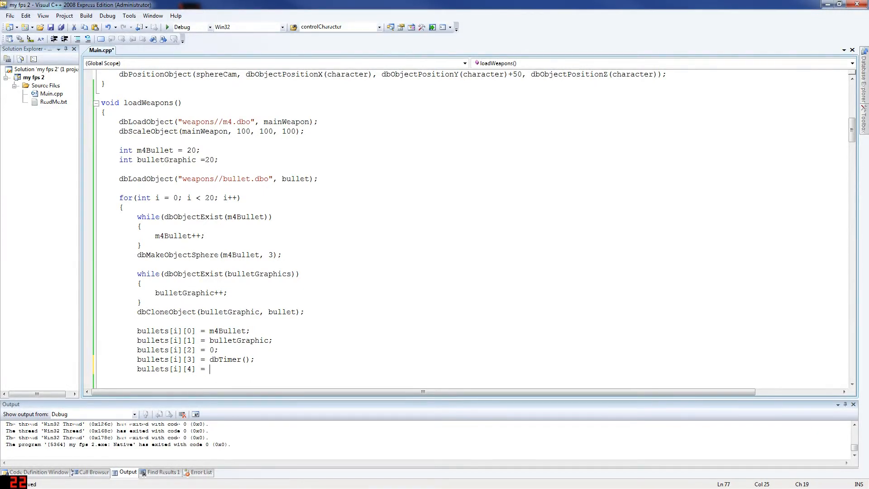
{"action": "type", "text": " = 800;"}
{"action": "scroll", "coordinate": [435, 238], "scroll_direction": "down", "scroll_amount": 2}
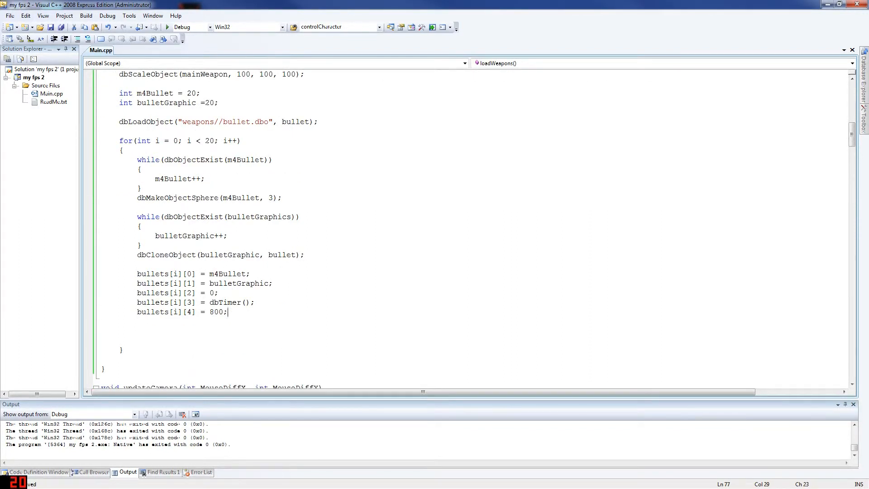
{"action": "key", "text": "Down"}
{"action": "key", "text": "Down"}
{"action": "key", "text": "Down"}
{"action": "type", "text": "dbH"}
{"action": "type", "text": "ideObje"}
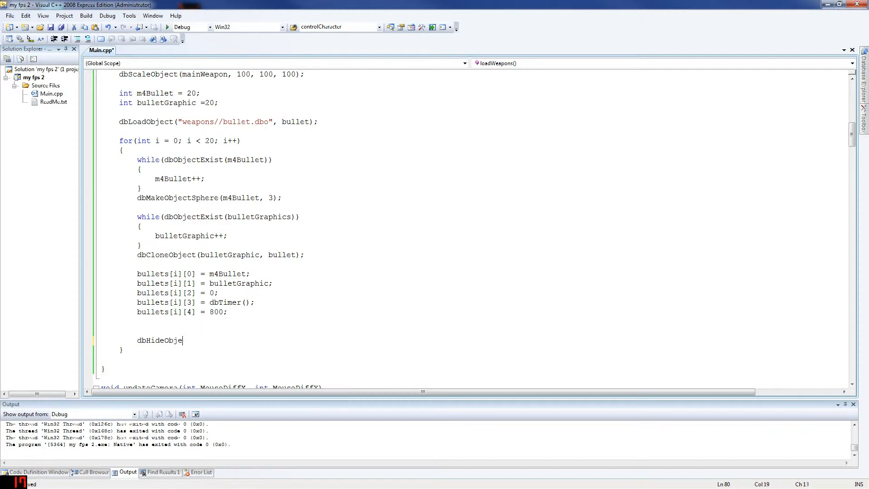
{"action": "type", "text": "ct("}
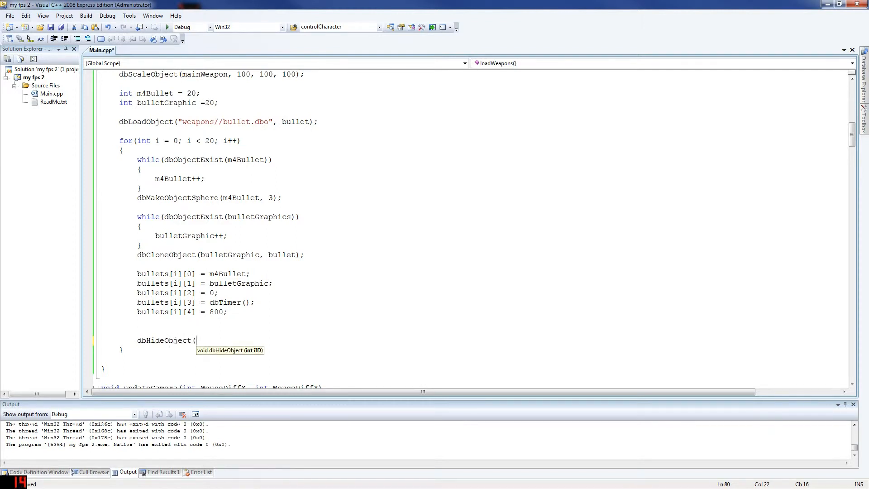
{"action": "type", "text": "bullets[i][0]"}
{"action": "type", "text": ");"}
Step: Duplicate the dbHideObject(bullets[i][0]) line as dbHideObject(bullets[i][1]) and save Main.cpp
{"action": "key", "text": "Return"}
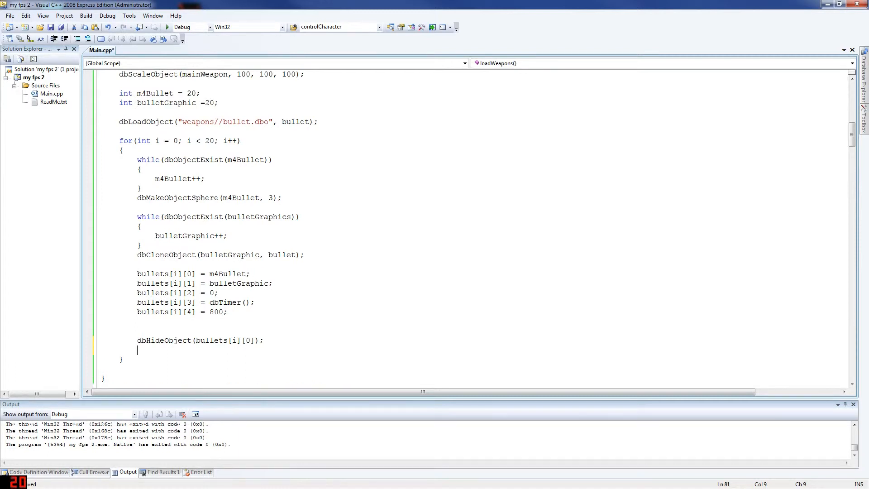
{"action": "type", "text": "dbH"}
{"action": "key", "text": "BackSpace"}
{"action": "key", "text": "BackSpace"}
{"action": "left_click_drag", "start_coordinate": [265, 340], "coordinate": [138, 340]}
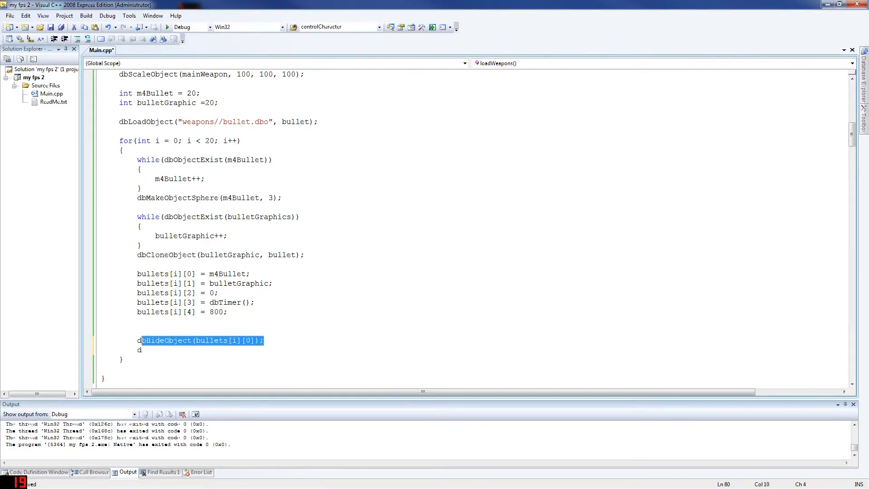
{"action": "key", "text": "ctrl+c"}
{"action": "double_click", "coordinate": [139, 350]}
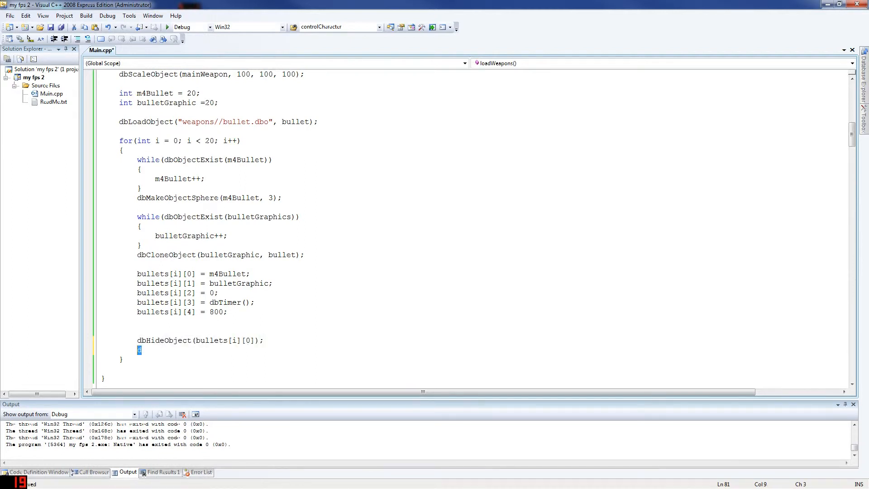
{"action": "key", "text": "ctrl+v"}
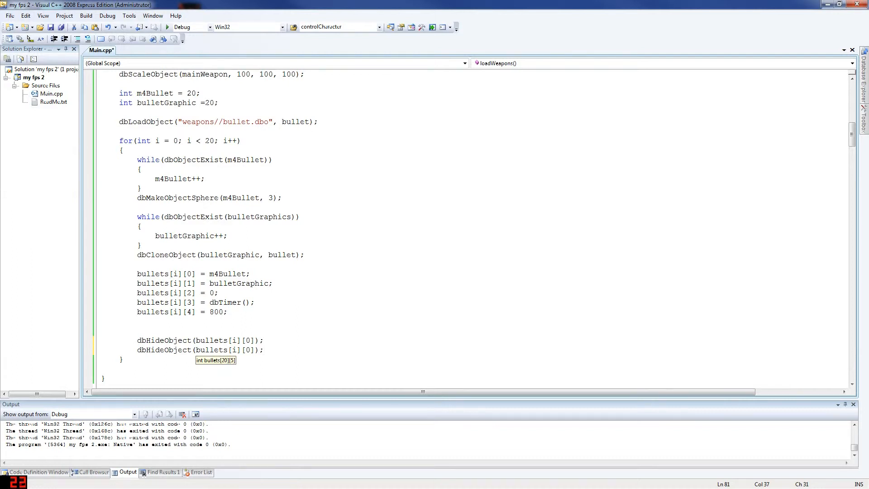
{"action": "key", "text": "BackSpace"}
{"action": "type", "text": "1"}
{"action": "key", "text": "ctrl+s"}
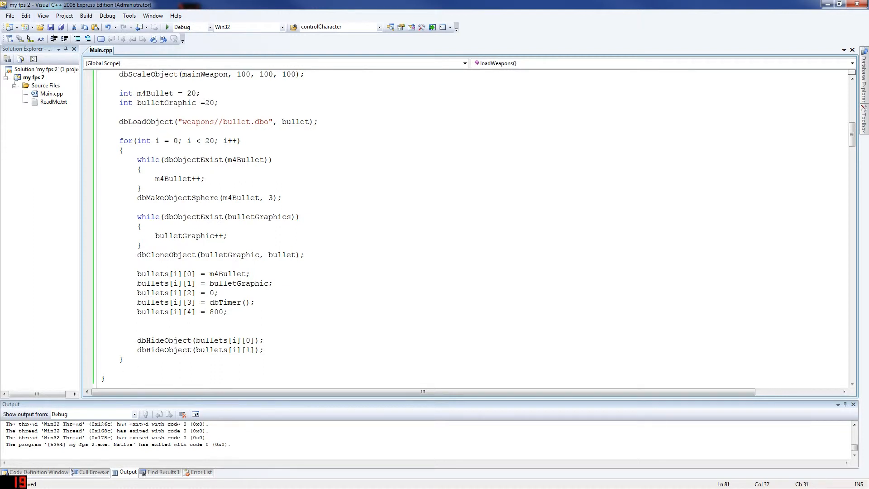
{"action": "key", "text": "Return"}
{"action": "type", "text": "SC_"}
{"action": "type", "text": "Setu"}
{"action": "type", "text": "pO"}
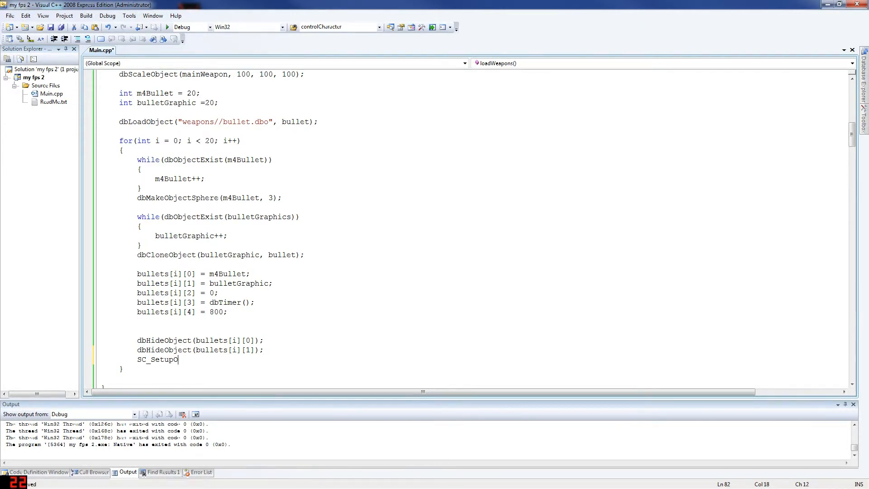
{"action": "type", "text": "bject("}
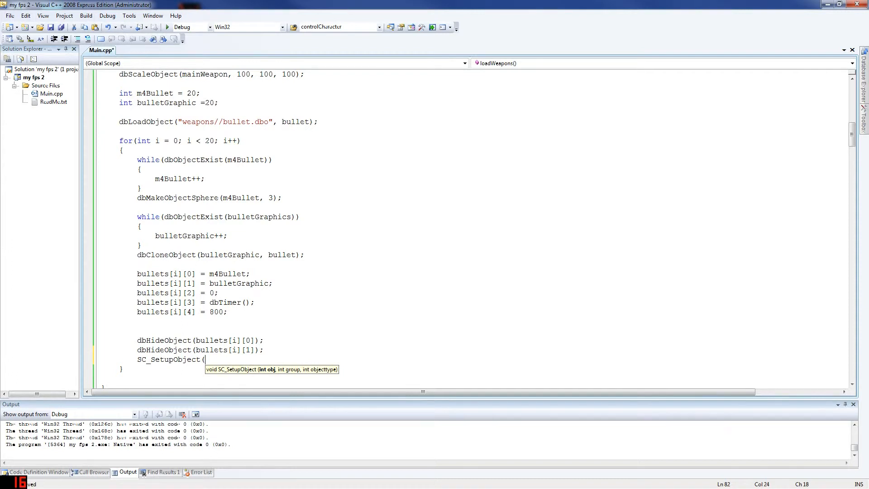
{"action": "type", "text": "bullets"}
{"action": "type", "text": "["}
{"action": "type", "text": "i]"}
{"action": "type", "text": "["}
{"action": "type", "text": "0]"}
{"action": "type", "text": ", 0, 1"}
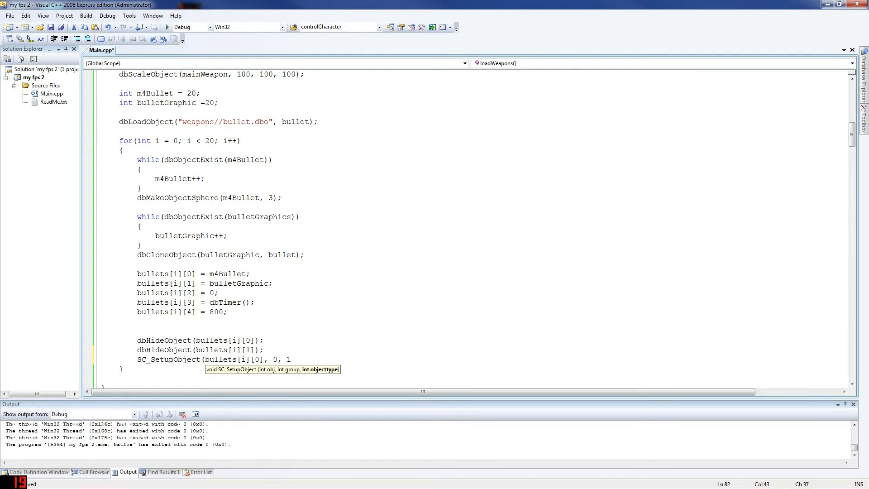
{"action": "type", "text": ");"}
Step: Save the SC_SetupObject(bullets[i][0], 0, 1) call and remove the extra blank lines around the loop
{"action": "key", "text": "ctrl+s"}
{"action": "scroll", "coordinate": [435, 231], "scroll_direction": "down", "scroll_amount": 1}
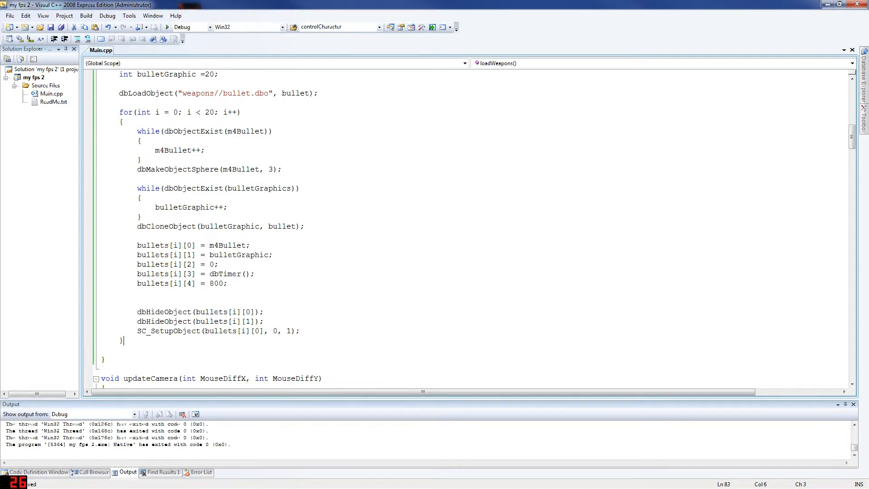
{"action": "key", "text": "BackSpace"}
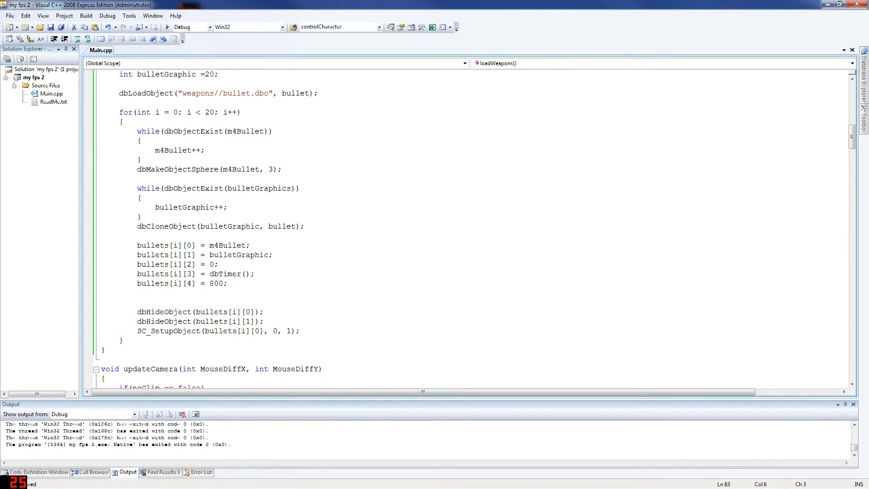
{"action": "scroll", "coordinate": [435, 231], "scroll_direction": "down", "scroll_amount": 3}
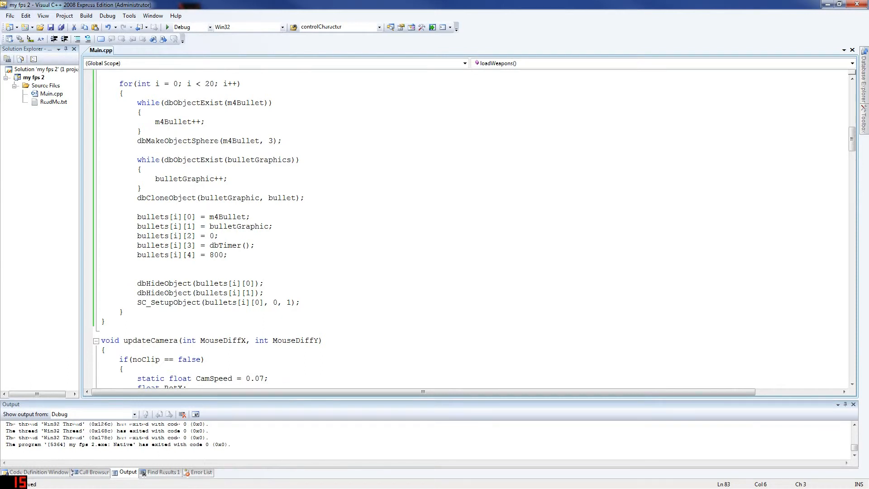
{"action": "key", "text": "BackSpace"}
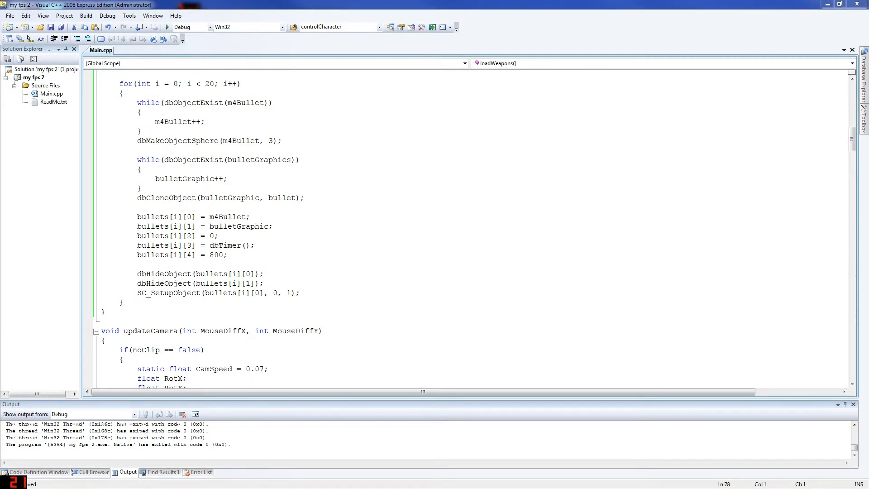
Step: Add dbLoadSound("sounds//M4A1 shot.wav", gunShot); after the loop's closing brace and save
{"action": "left_click", "coordinate": [122, 302]}
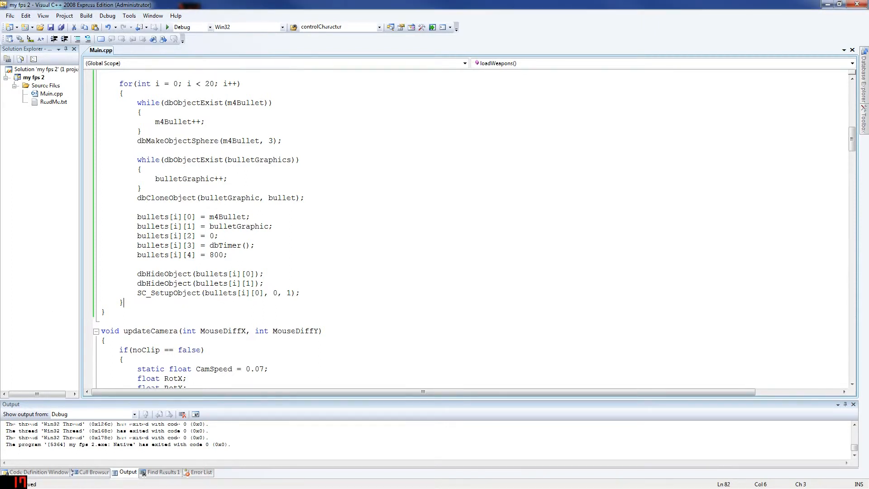
{"action": "key", "text": "Return"}
{"action": "type", "text": "dbLoad"}
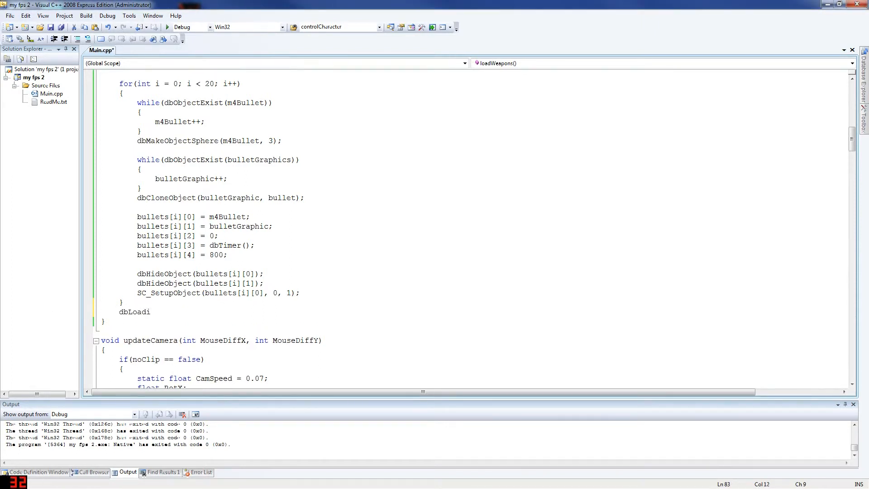
{"action": "type", "text": "Sound"}
{"action": "type", "text": "(\"\""}
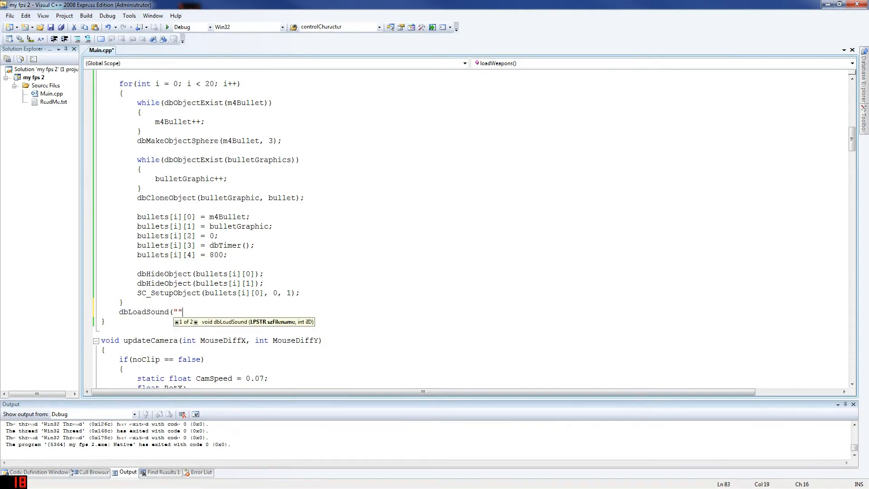
{"action": "type", "text": "sou"}
{"action": "type", "text": "nds//"}
{"action": "type", "text": "M4A"}
{"action": "type", "text": "1"}
{"action": "type", "text": " shot.wa"}
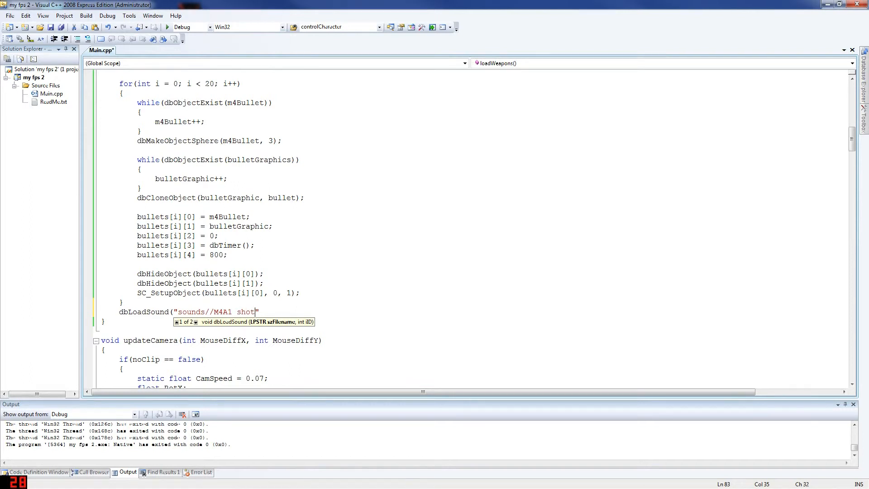
{"action": "type", "text": "v"}
{"action": "type", "text": ", gunshot"}
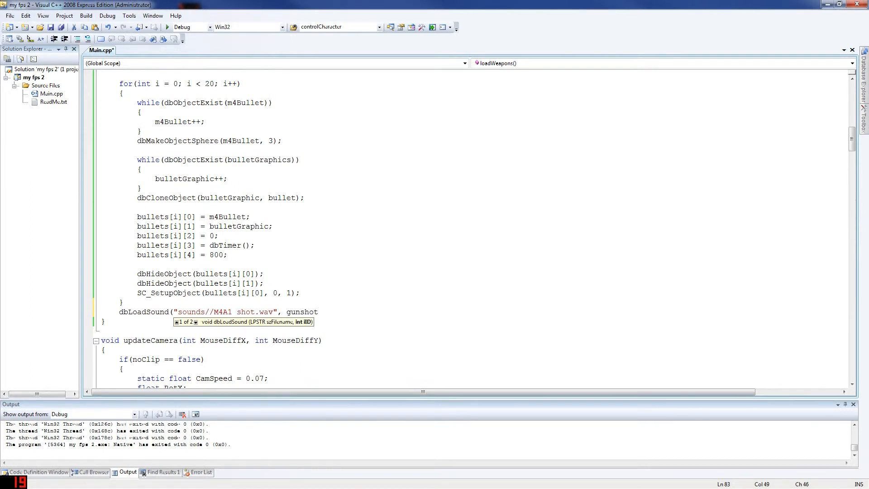
{"action": "key", "text": "BackSpace"}
{"action": "type", "text": "Shot"}
{"action": "type", "text": ")"}
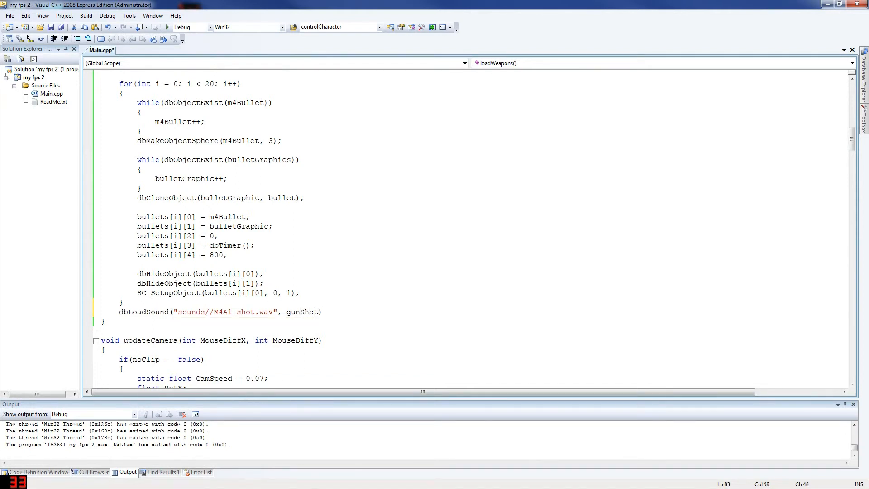
{"action": "type", "text": ";"}
{"action": "key", "text": "ctrl+s"}
Step: Duplicate the gunShot sound-loading line on a new line below it
{"action": "key", "text": "Return"}
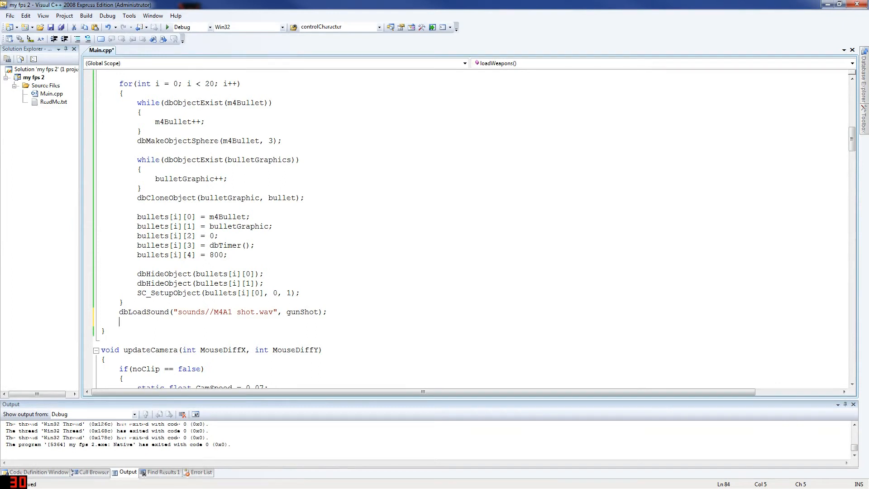
{"action": "key", "text": "shift+Up"}
{"action": "key", "text": "Down"}
{"action": "key", "text": "ctrl+v"}
Step: Change the copied line to load "sounds//m4 click.wav" into m4Click and save
{"action": "double_click", "coordinate": [302, 321]}
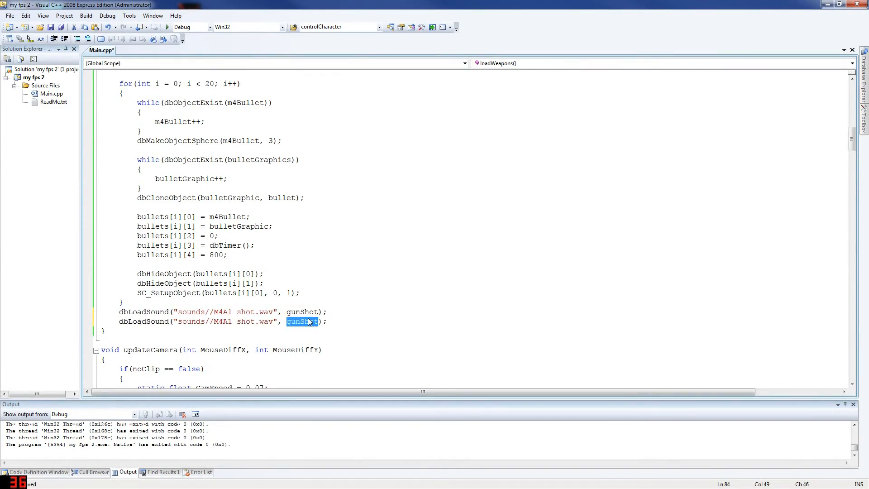
{"action": "type", "text": "m4Click"}
{"action": "double_click", "coordinate": [245, 321]}
{"action": "key", "text": "ctrl+shift+Left"}
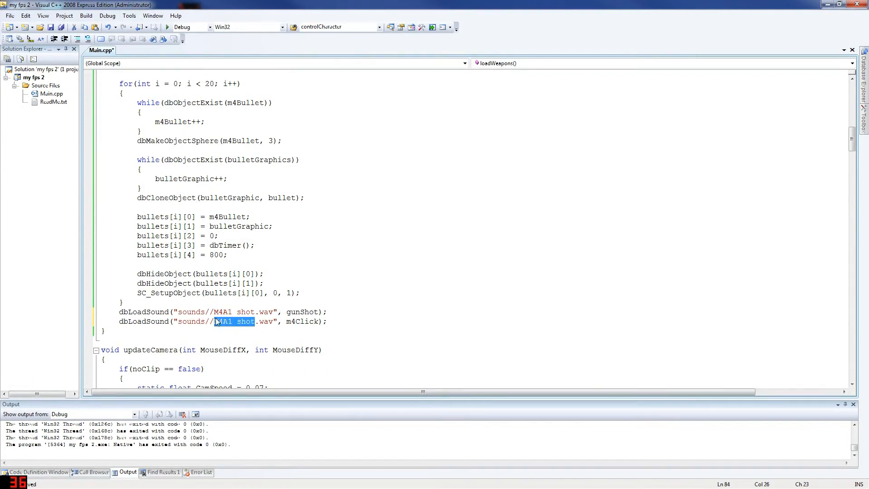
{"action": "type", "text": "m4 click"}
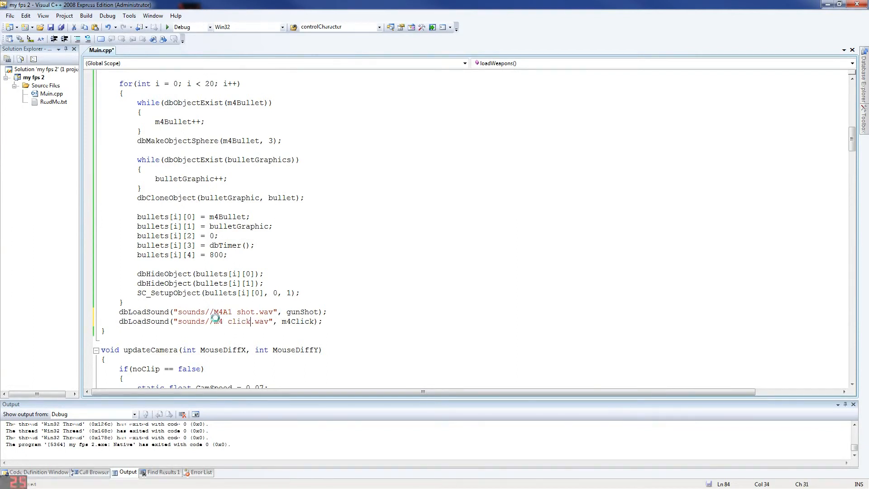
{"action": "key", "text": "ctrl+s"}
{"action": "type", "text": "w"}
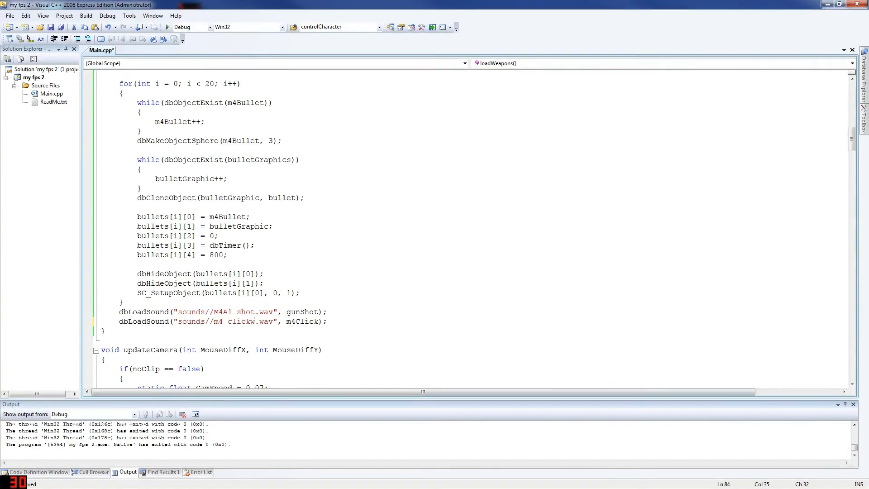
Step: Delete the stray w after click and select the gunShot name on line 83
{"action": "key", "text": "Left"}
{"action": "key", "text": "BackSpace"}
{"action": "double_click", "coordinate": [302, 313]}
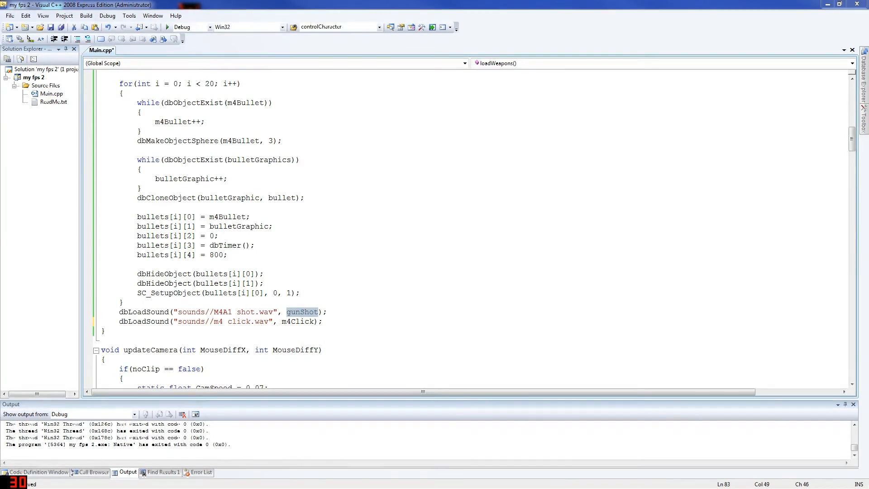
Step: Declare globals int gunShot = 1; and int m4Click = 2; below mouseClicked and save
{"action": "left_click", "coordinate": [102, 170]}
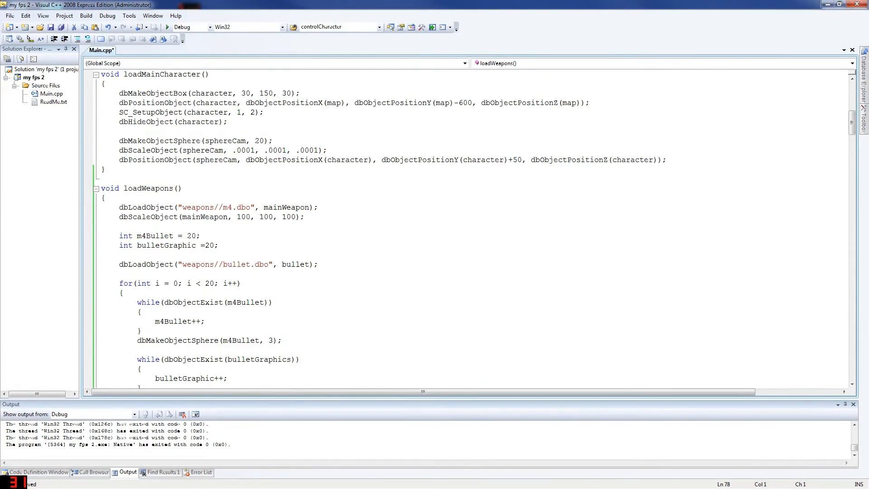
{"action": "scroll", "coordinate": [435, 238], "scroll_direction": "up", "scroll_amount": 10}
{"action": "scroll", "coordinate": [434, 238], "scroll_direction": "up", "scroll_amount": 8}
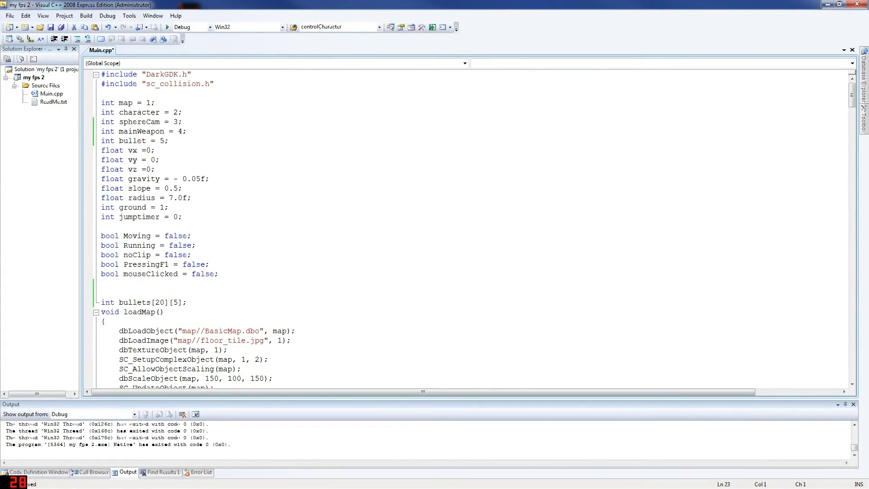
{"action": "type", "text": "int gunShot = "}
{"action": "type", "text": "1;"}
{"action": "key", "text": "Return"}
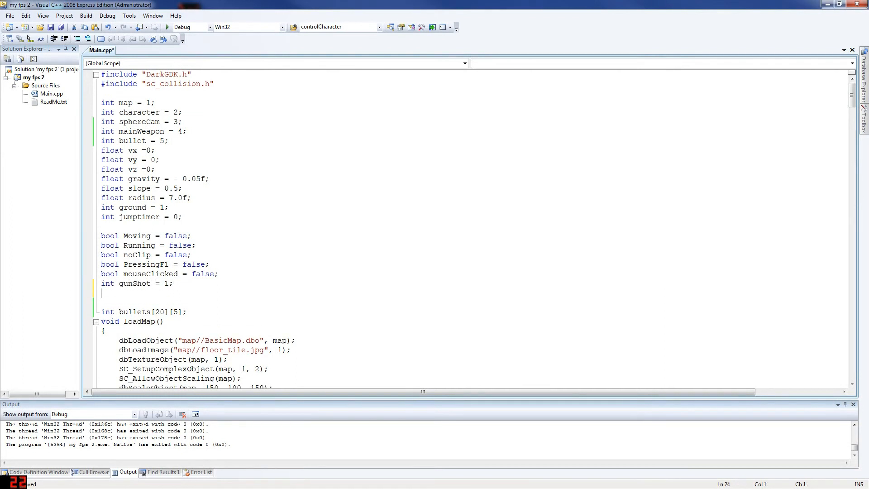
{"action": "type", "text": "int "}
{"action": "type", "text": "m4"}
{"action": "type", "text": "Click"}
{"action": "type", "text": "1;"}
{"action": "key", "text": "ctrl+s"}
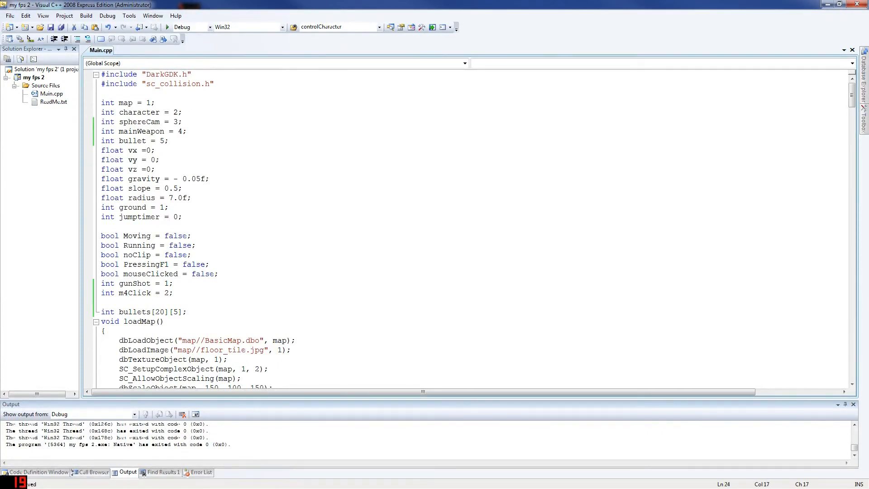
{"action": "double_click", "coordinate": [134, 284]}
Step: Find where gunShot is used, dismiss the search and save Main.cpp
{"action": "key", "text": "ctrl+f"}
{"action": "key", "text": "Return"}
{"action": "key", "text": "Escape"}
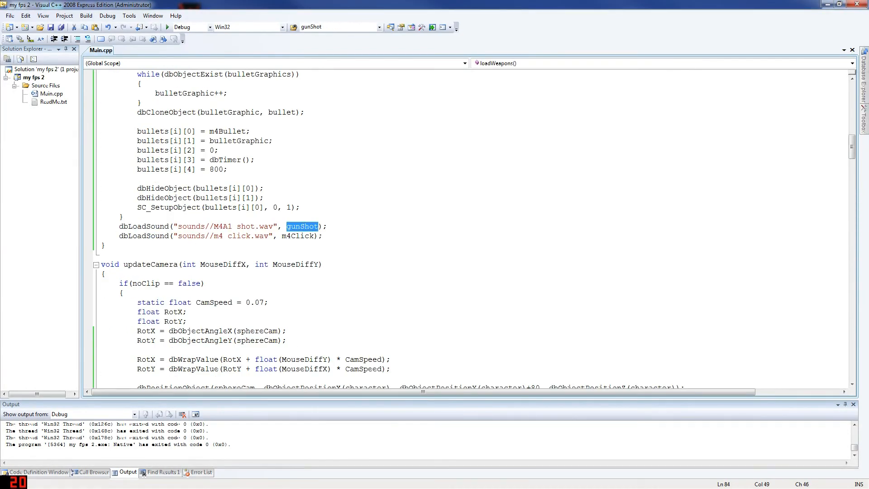
{"action": "scroll", "coordinate": [435, 239], "scroll_direction": "up", "scroll_amount": 5}
{"action": "scroll", "coordinate": [435, 238], "scroll_direction": "up", "scroll_amount": 3}
{"action": "scroll", "coordinate": [435, 238], "scroll_direction": "down", "scroll_amount": 6}
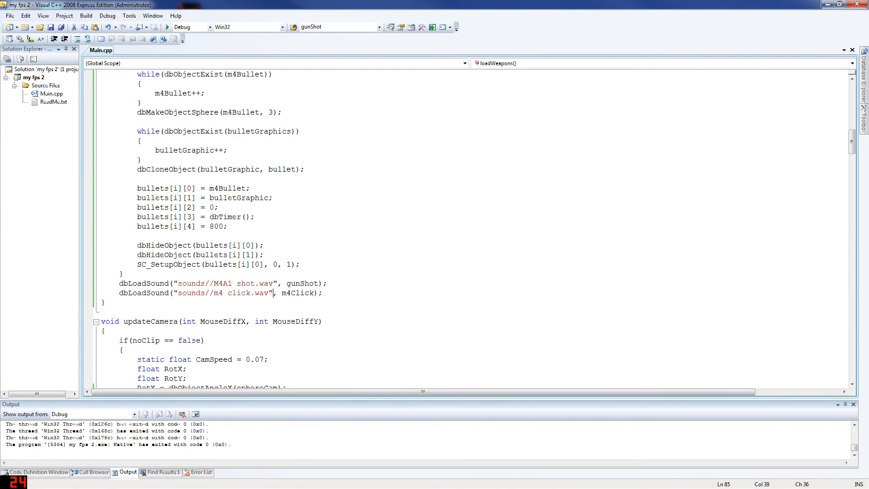
{"action": "left_click", "coordinate": [199, 255]}
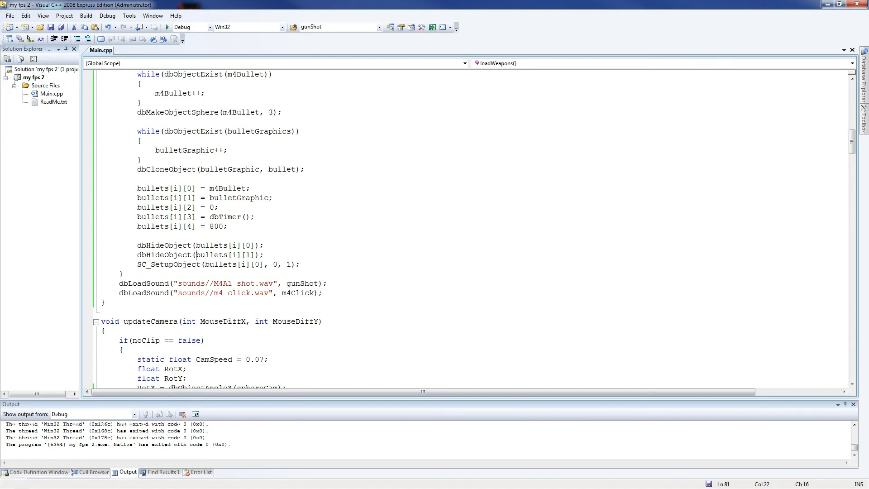
{"action": "key", "text": "ctrl+s"}
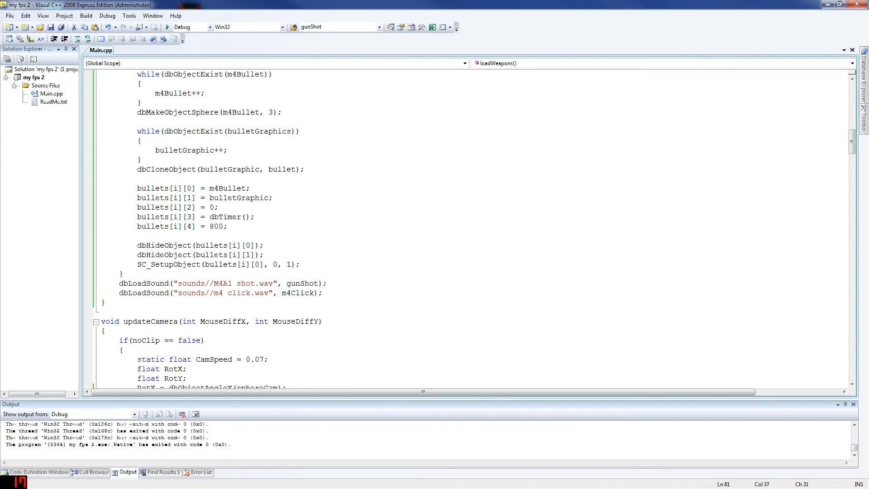
Step: Jump to controlCharacter via the function list and find where it is called
{"action": "left_click", "coordinate": [505, 62]}
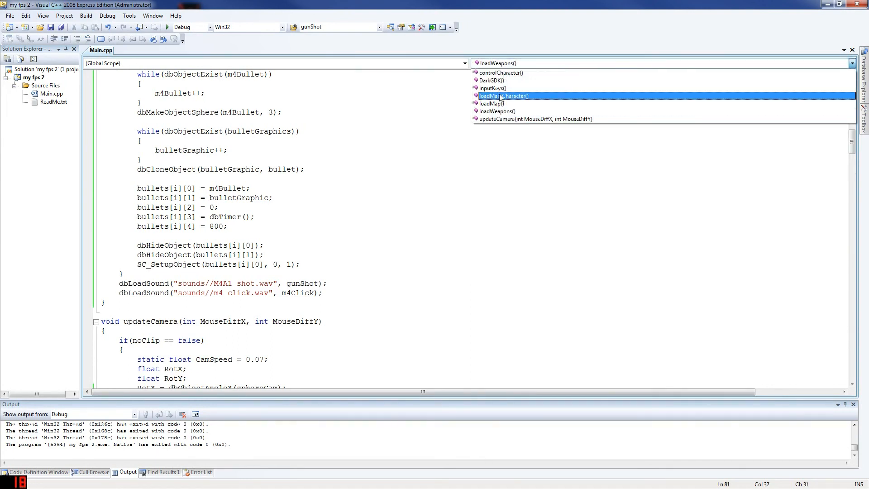
{"action": "left_click", "coordinate": [502, 72]}
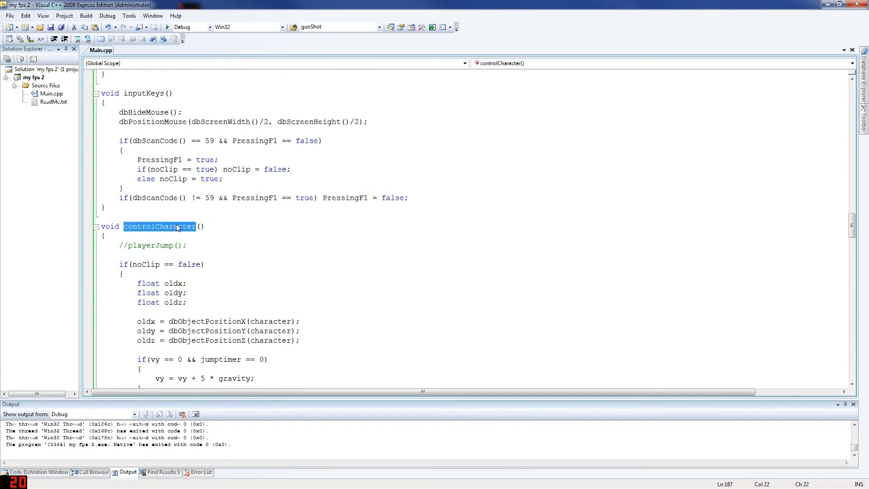
{"action": "key", "text": "ctrl+f"}
{"action": "key", "text": "Return"}
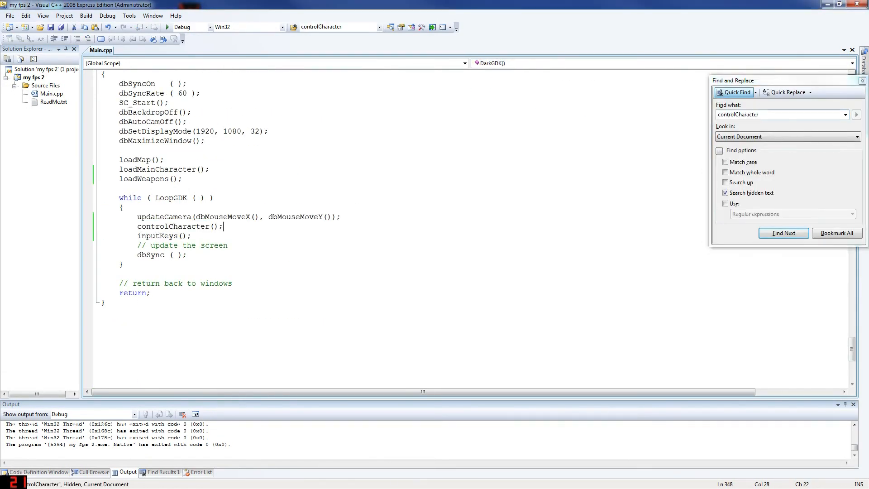
Step: Build with F7, getting 2 errors, and go to the undeclared bulletGraphics error on line 68
{"action": "key", "text": "F7"}
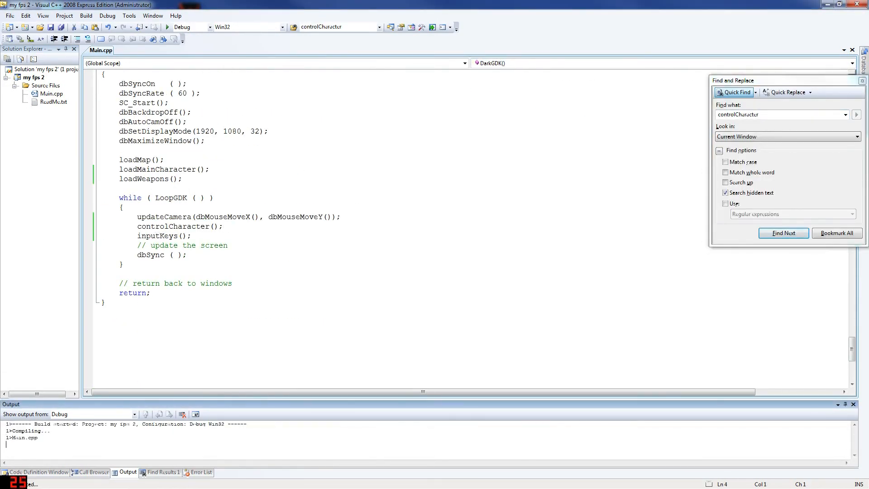
{"action": "double_click", "coordinate": [103, 436]}
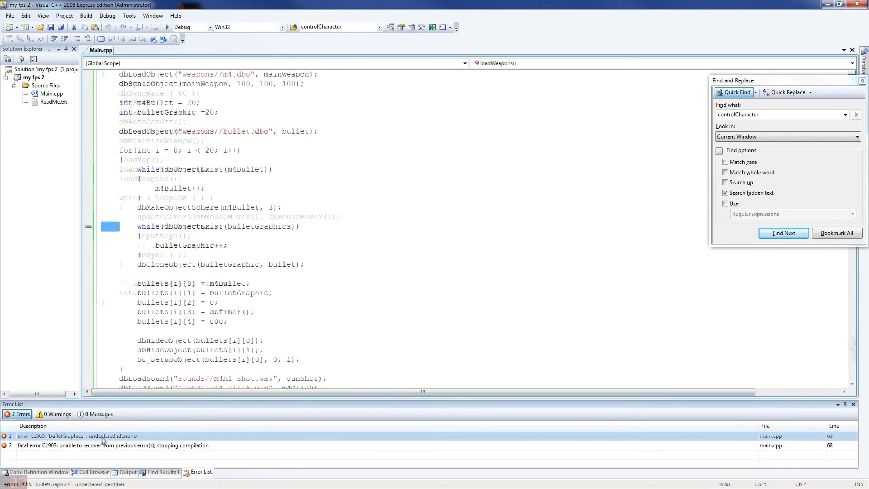